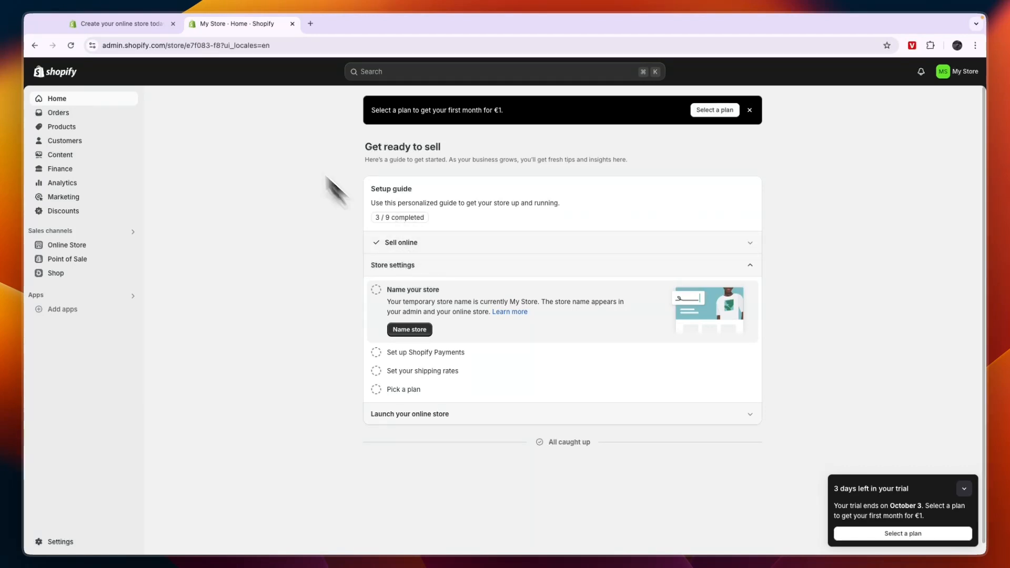
Review the first-month price and free-trial terms on Shopify's free-trial sign-up page
{"action": "left_click", "coordinate": [110, 26]}
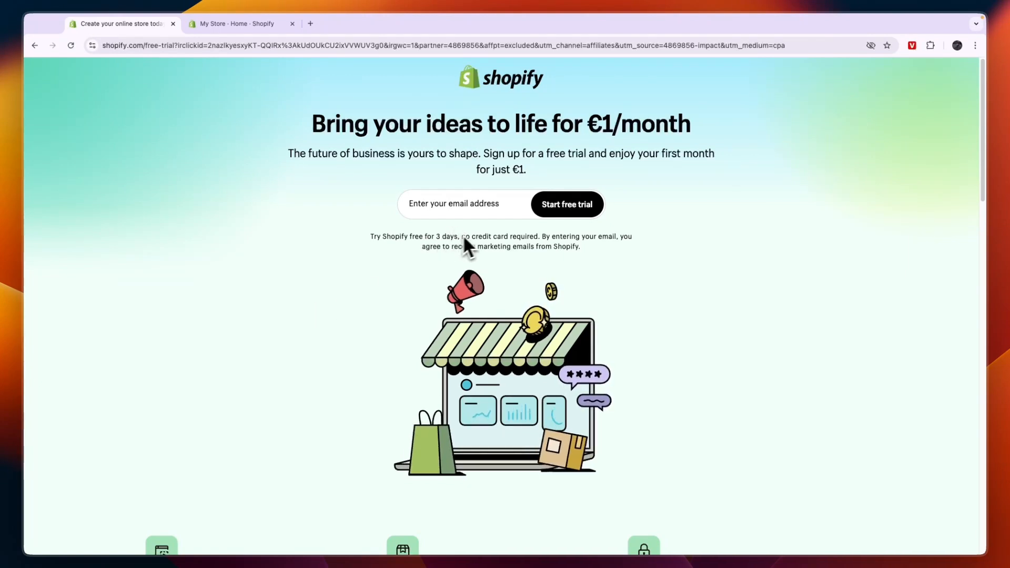
{"action": "left_click_drag", "start_coordinate": [594, 127], "coordinate": [615, 127]}
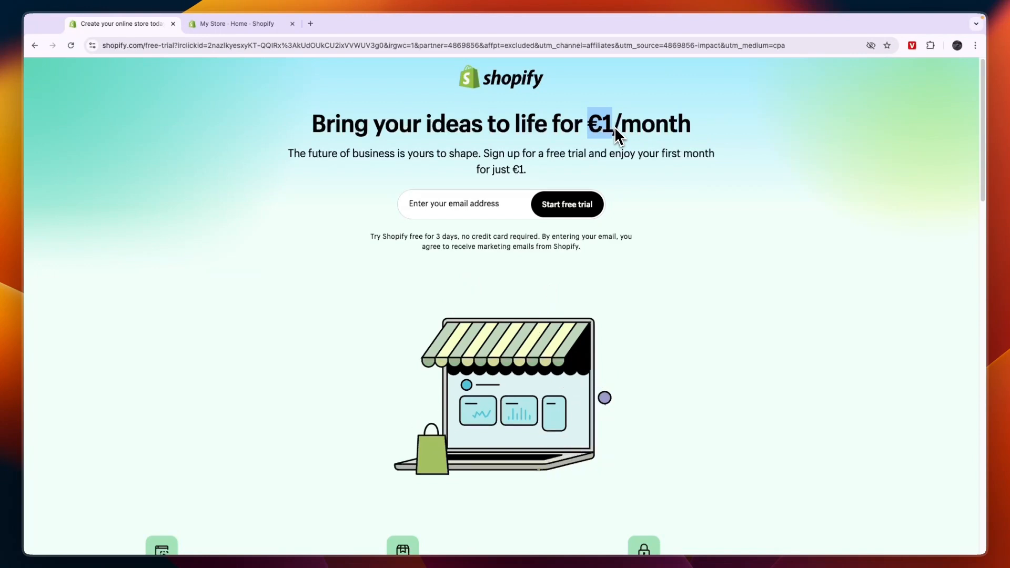
{"action": "left_click", "coordinate": [667, 235]}
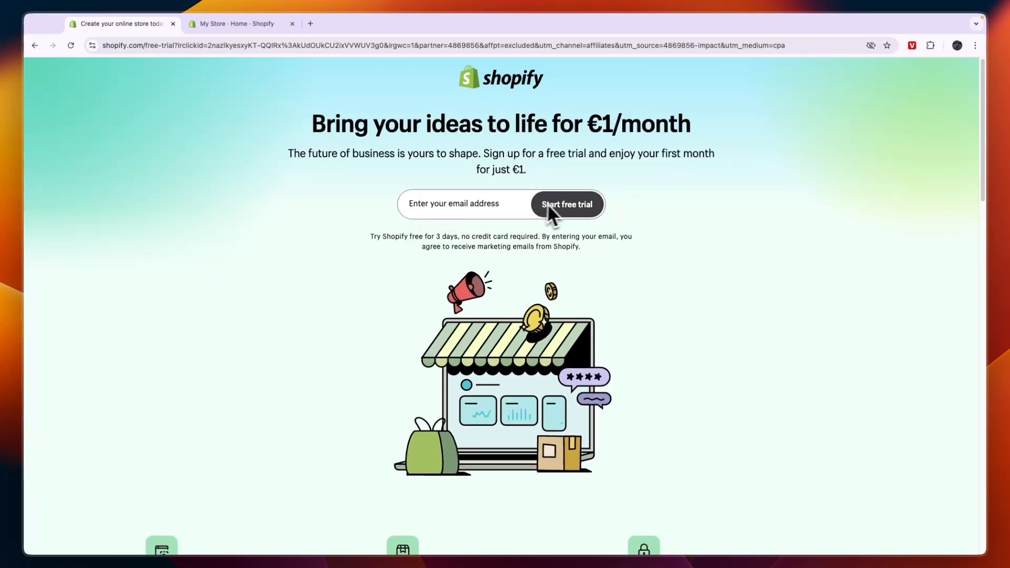
In the store admin, add a new product titled "subscription box" and save it
{"action": "left_click", "coordinate": [253, 23]}
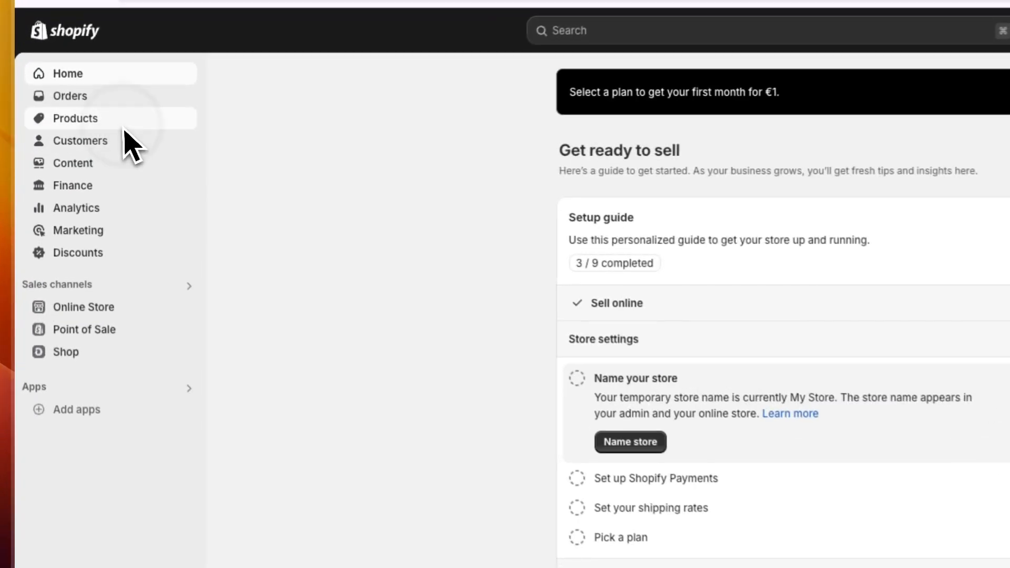
{"action": "left_click", "coordinate": [71, 128]}
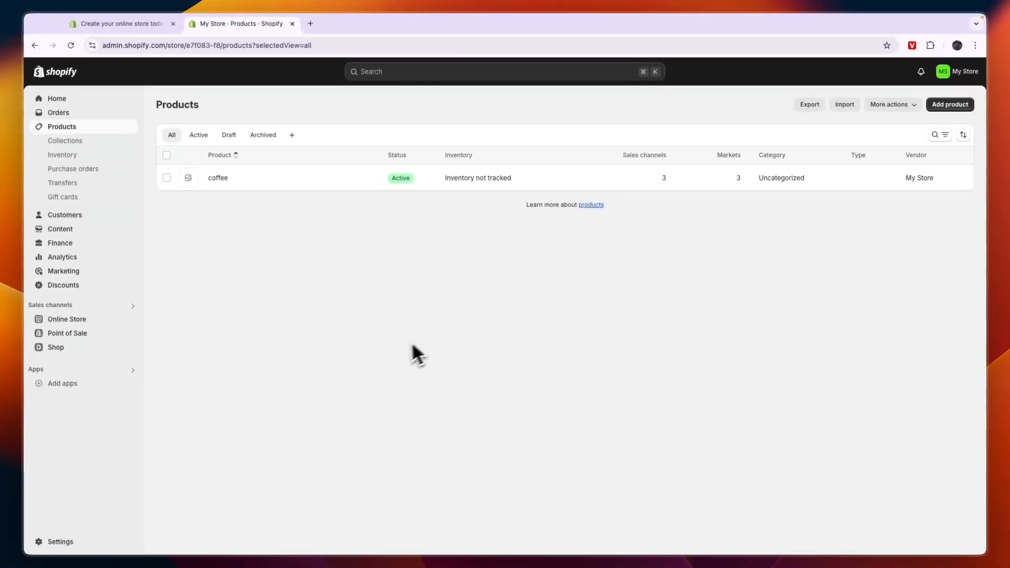
{"action": "left_click", "coordinate": [943, 109]}
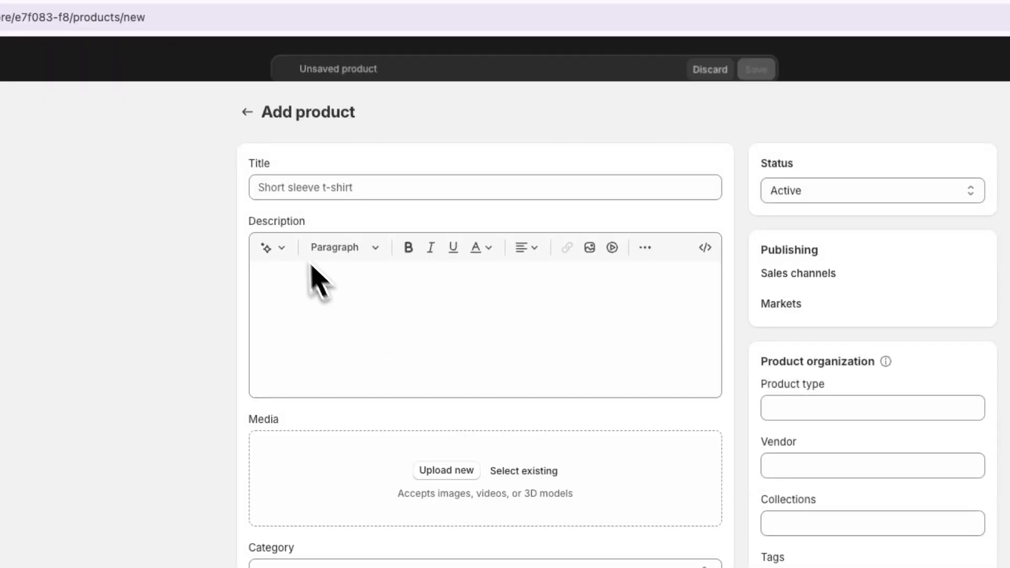
{"action": "left_click", "coordinate": [285, 189]}
{"action": "type", "text": "subsc"}
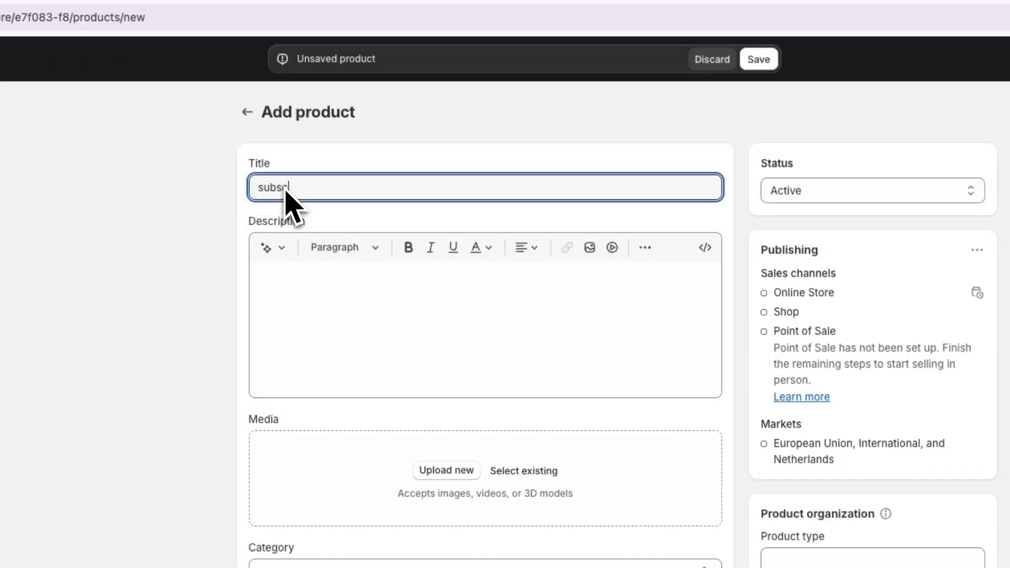
{"action": "type", "text": "riptio"}
{"action": "type", "text": "n box"}
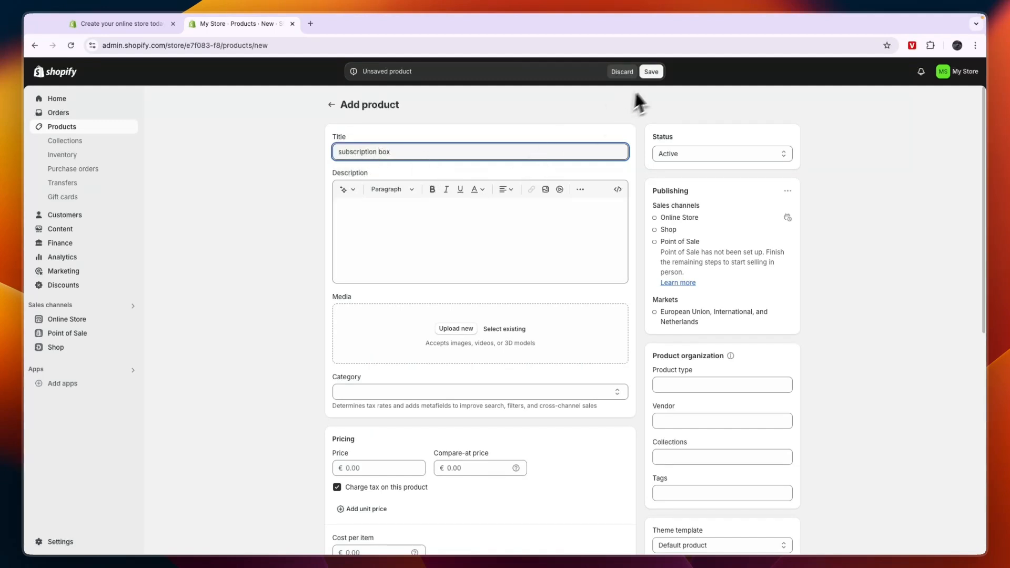
{"action": "left_click", "coordinate": [651, 71]}
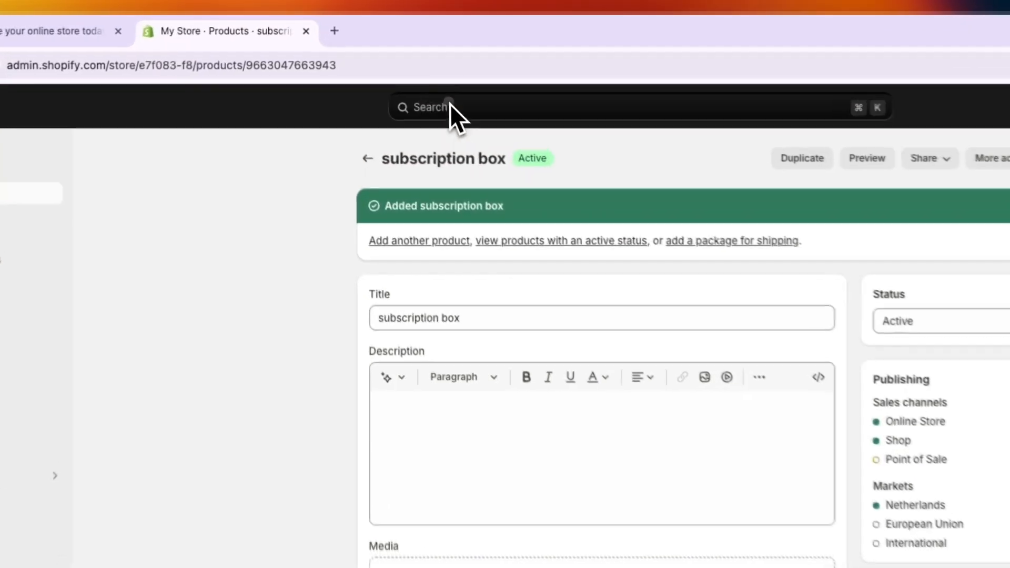
Search the store's apps for "seal" and open the Seal Subscriptions App listing
{"action": "left_click", "coordinate": [383, 74]}
{"action": "left_click", "coordinate": [426, 140]}
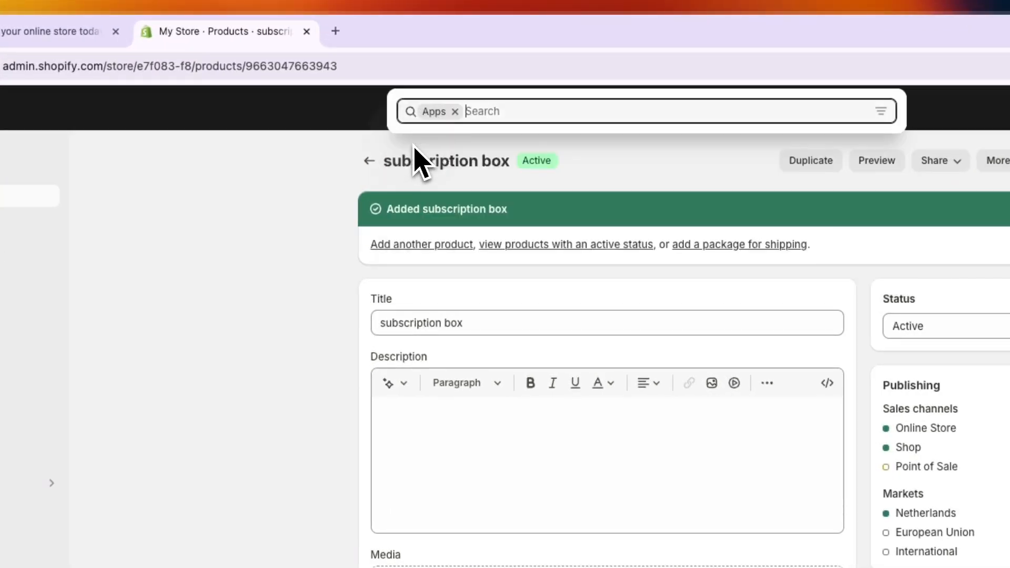
{"action": "type", "text": "seal"}
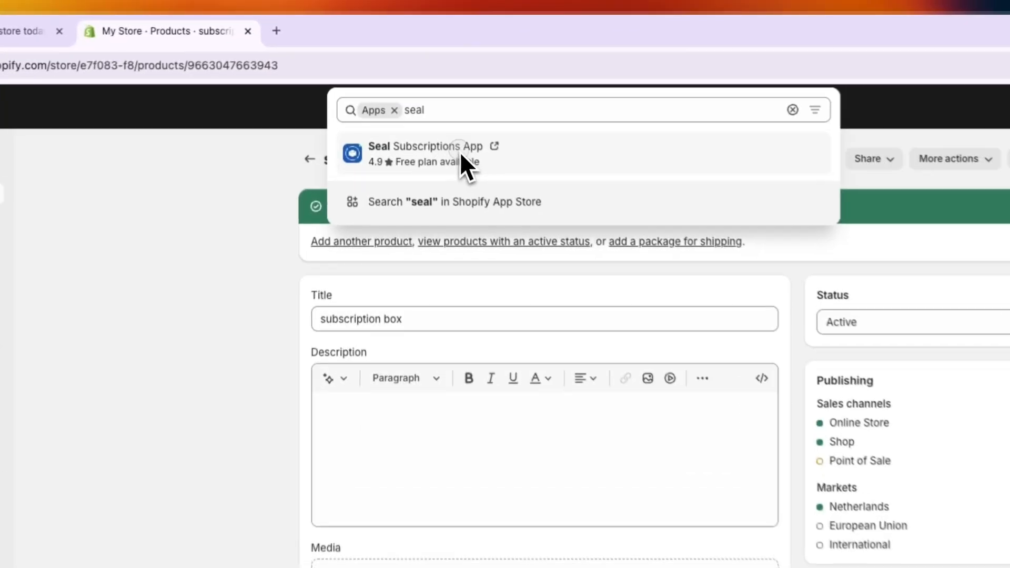
{"action": "left_click_drag", "start_coordinate": [426, 100], "coordinate": [422, 100]}
{"action": "left_click", "coordinate": [454, 158]}
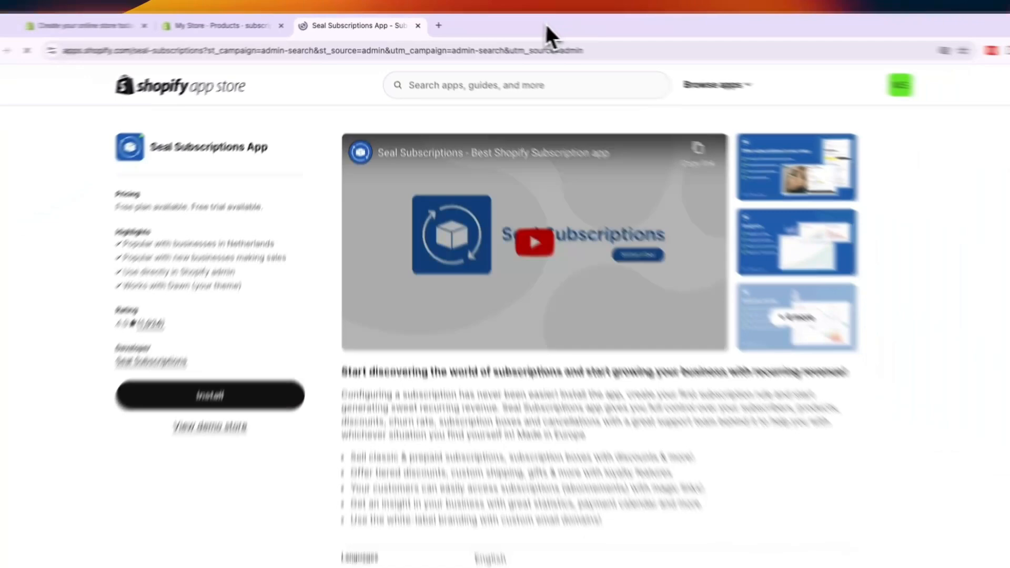
Compare the price and number of included subscriptions across the plans on the app's listing
{"action": "scroll", "coordinate": [400, 147], "scroll_direction": "down", "scroll_amount": 5}
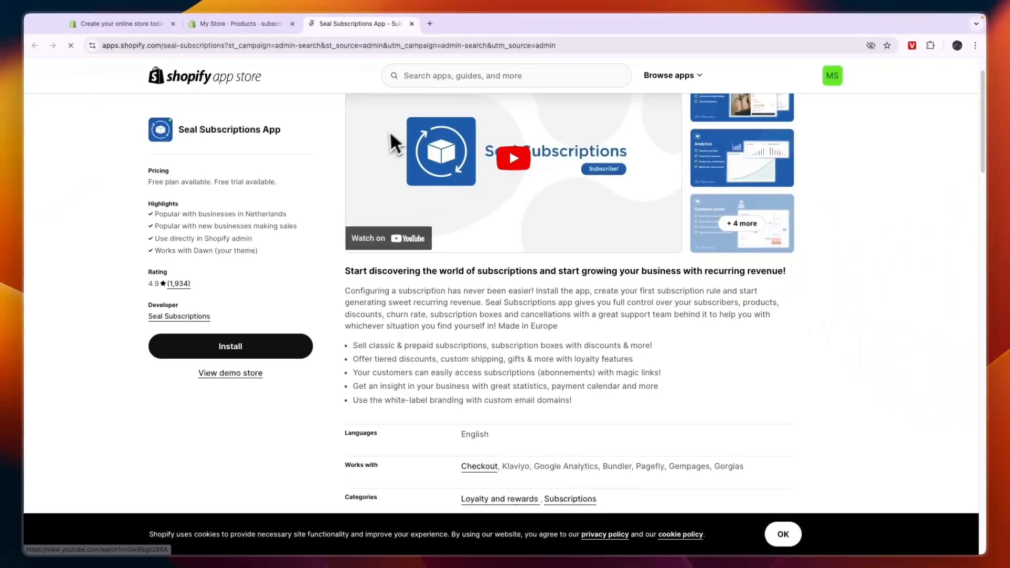
{"action": "scroll", "coordinate": [412, 174], "scroll_direction": "down", "scroll_amount": 5}
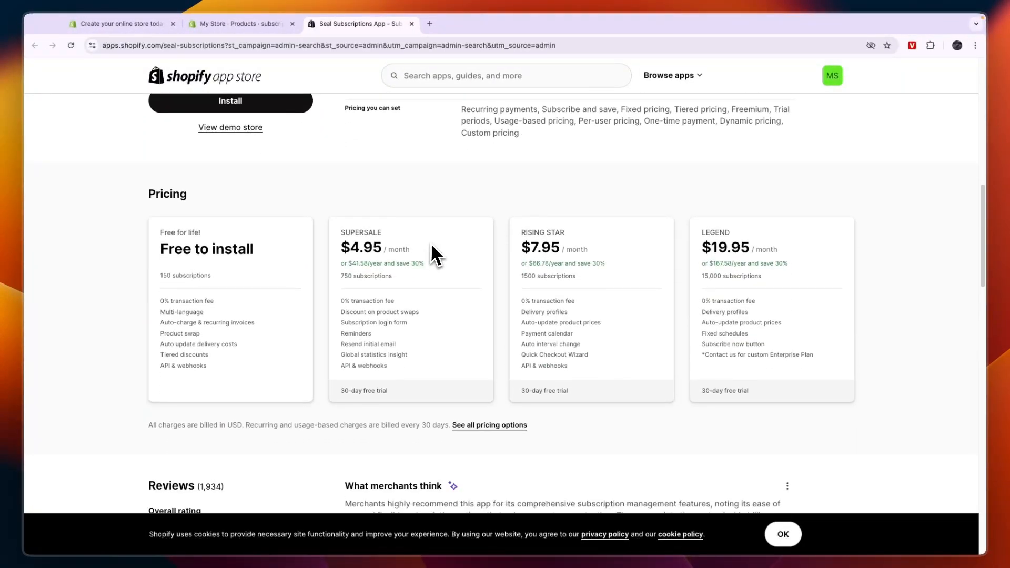
{"action": "scroll", "coordinate": [259, 239], "scroll_direction": "down", "scroll_amount": 1}
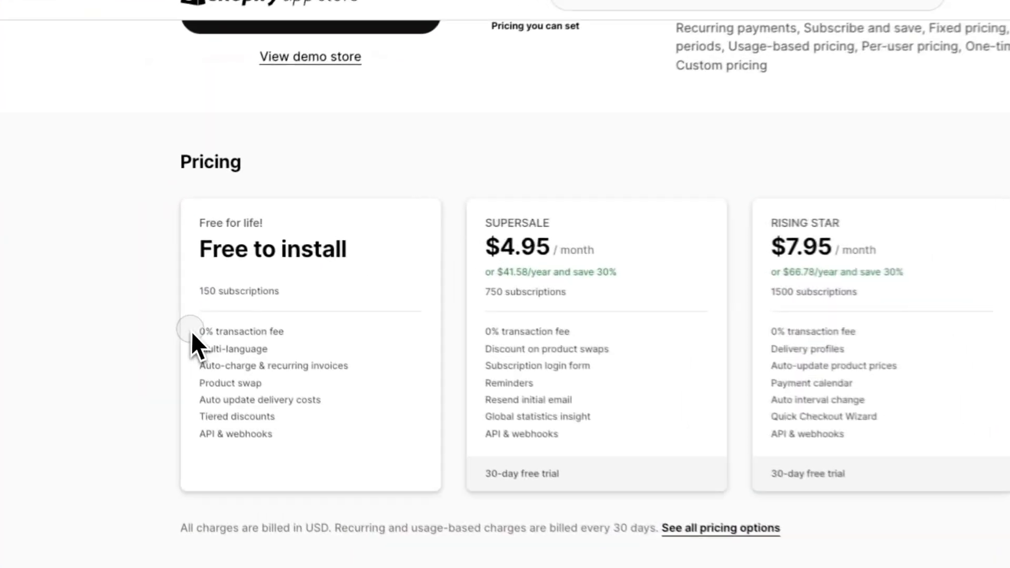
{"action": "left_click_drag", "start_coordinate": [157, 290], "coordinate": [275, 309]}
{"action": "left_click", "coordinate": [214, 254]}
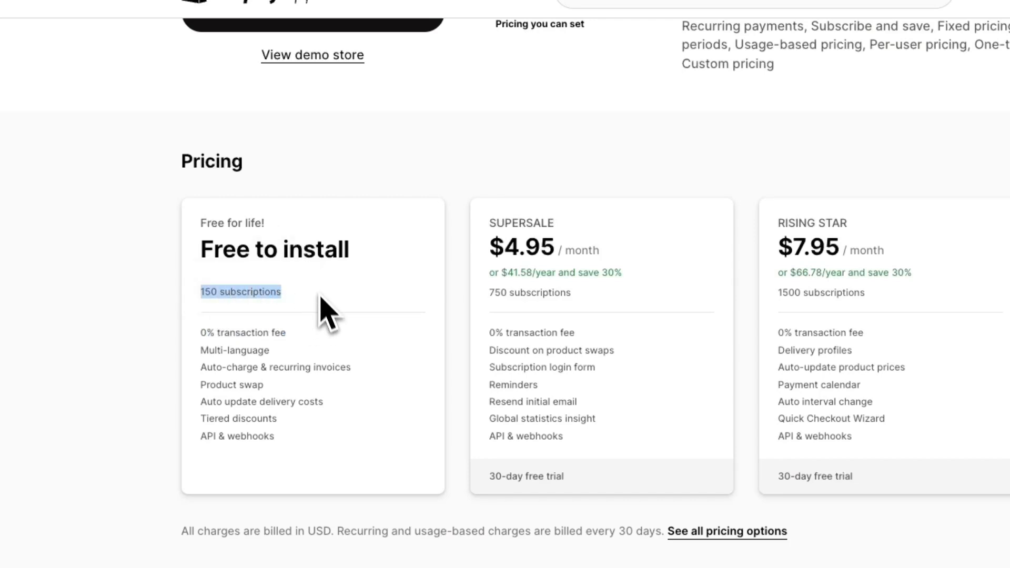
{"action": "left_click_drag", "start_coordinate": [492, 296], "coordinate": [597, 296]}
{"action": "left_click", "coordinate": [597, 296]}
{"action": "left_click_drag", "start_coordinate": [500, 258], "coordinate": [620, 271]}
{"action": "left_click", "coordinate": [781, 281]}
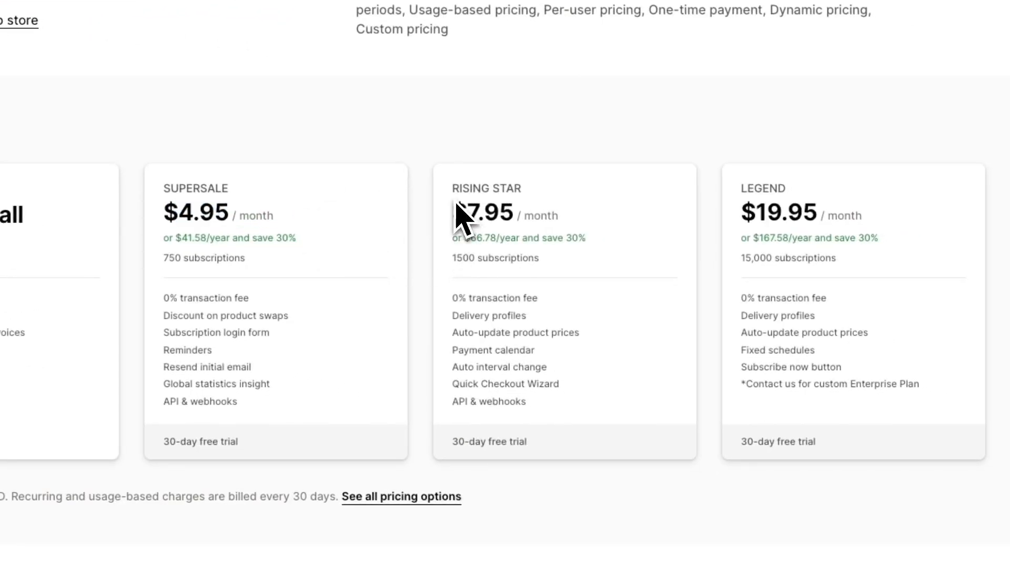
{"action": "left_click_drag", "start_coordinate": [444, 252], "coordinate": [566, 264]}
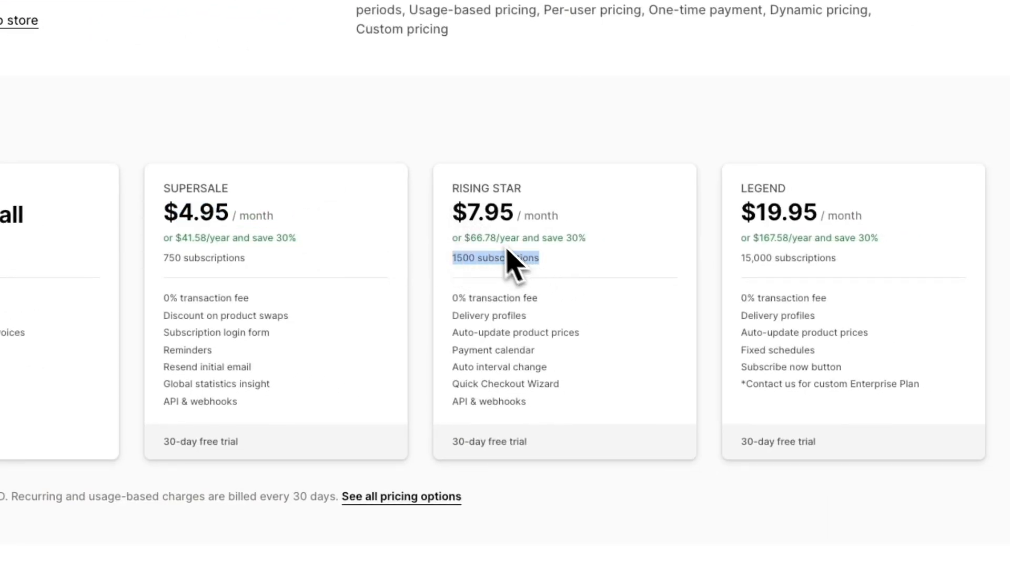
{"action": "left_click_drag", "start_coordinate": [453, 214], "coordinate": [516, 226]}
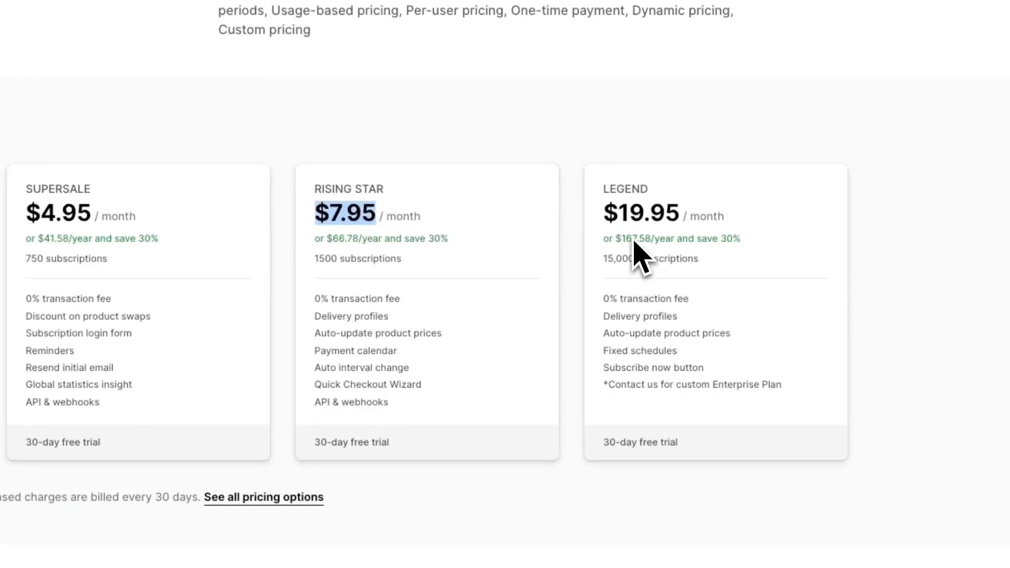
{"action": "left_click_drag", "start_coordinate": [618, 232], "coordinate": [676, 236]}
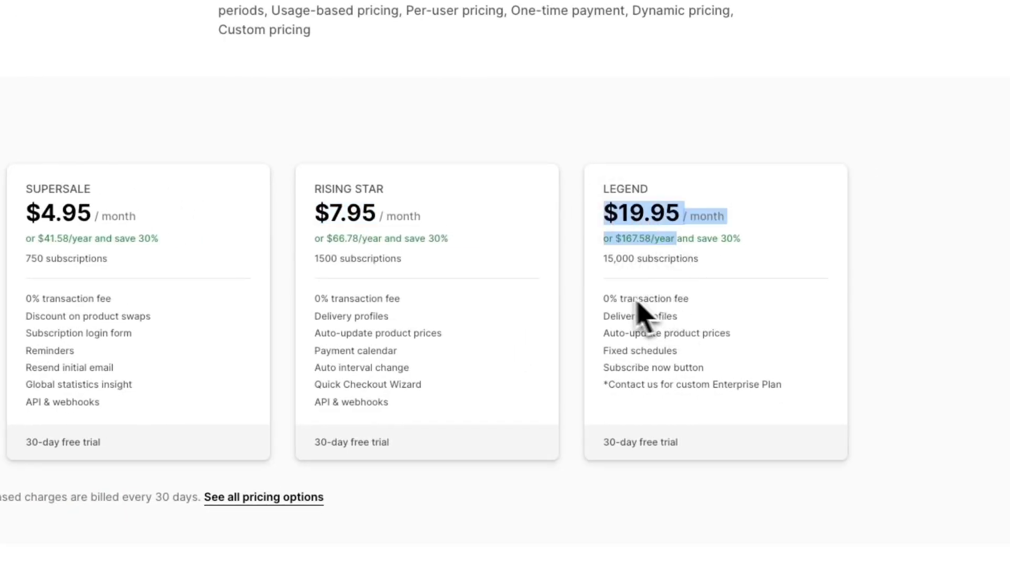
{"action": "left_click_drag", "start_coordinate": [605, 263], "coordinate": [684, 266]}
{"action": "left_click", "coordinate": [701, 270]}
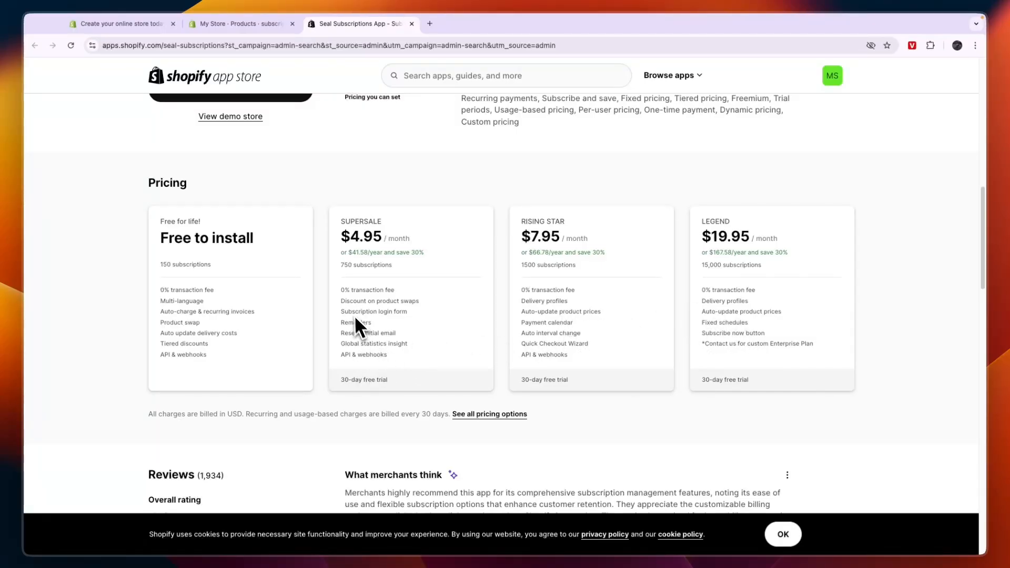
Examine the Supersale plan's extra features and price, the free-trial offer, and the free plan's included features
{"action": "left_click_drag", "start_coordinate": [341, 301], "coordinate": [401, 301]}
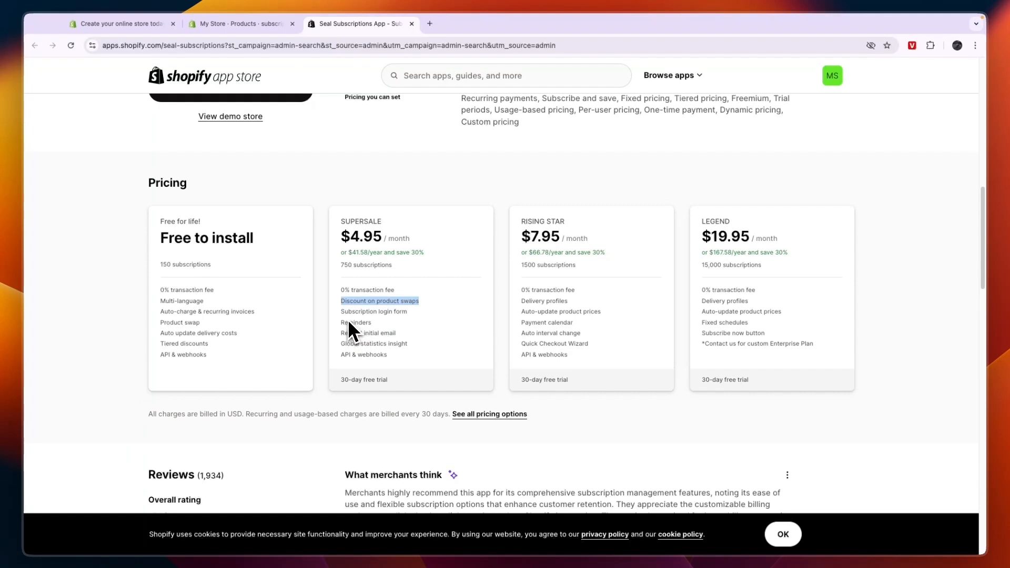
{"action": "left_click_drag", "start_coordinate": [342, 313], "coordinate": [408, 314]}
{"action": "left_click_drag", "start_coordinate": [345, 323], "coordinate": [377, 327]}
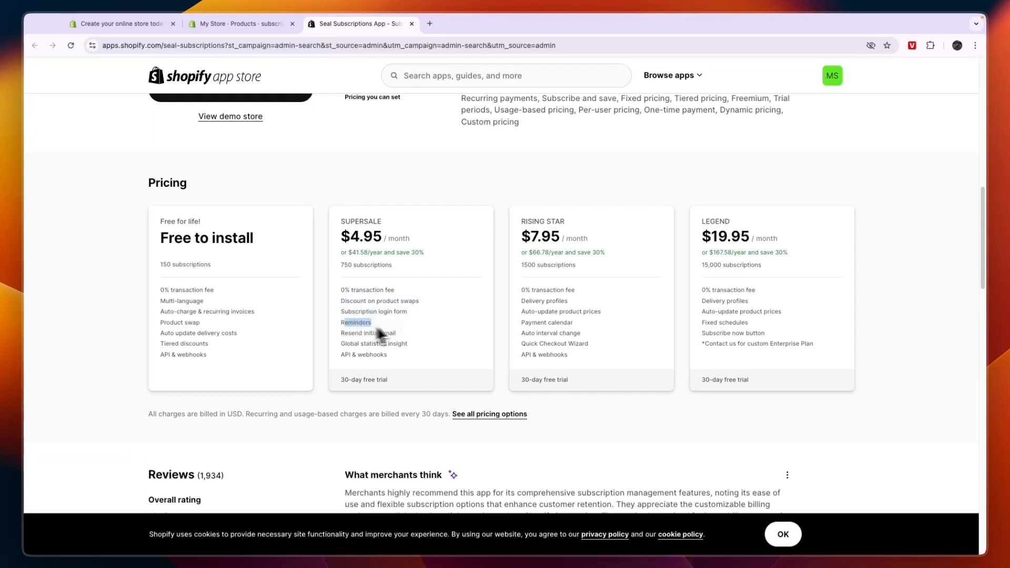
{"action": "left_click", "coordinate": [452, 337]}
{"action": "left_click_drag", "start_coordinate": [340, 236], "coordinate": [426, 246]}
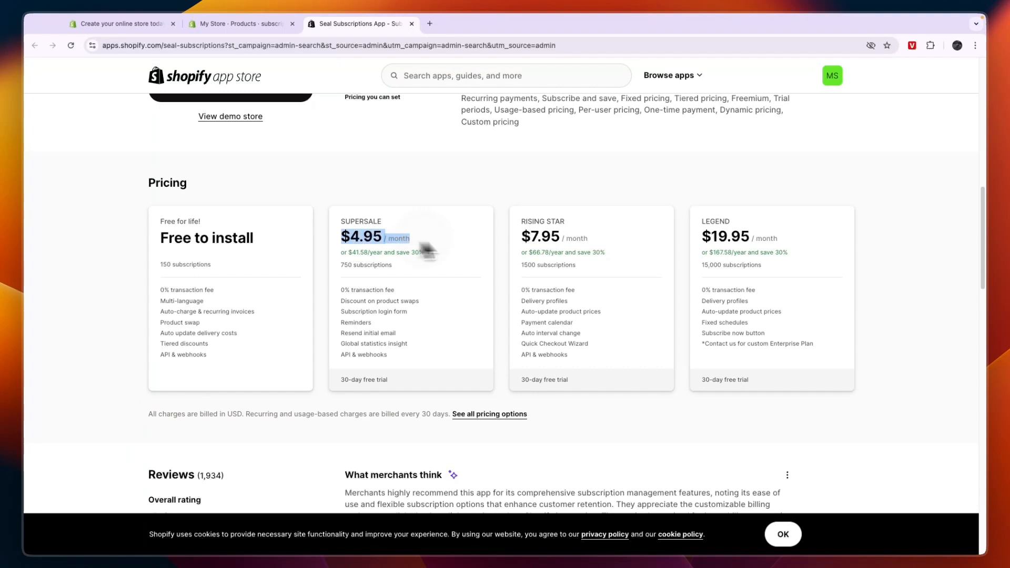
{"action": "left_click", "coordinate": [509, 245]}
{"action": "triple_click", "coordinate": [548, 381]}
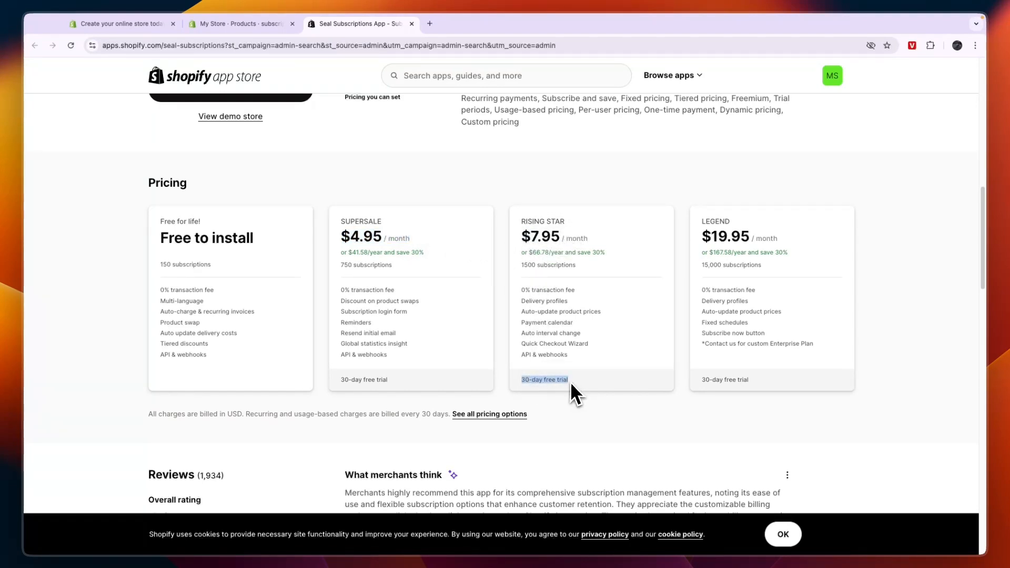
{"action": "left_click", "coordinate": [571, 363]}
{"action": "left_click_drag", "start_coordinate": [179, 339], "coordinate": [238, 337]}
{"action": "left_click_drag", "start_coordinate": [163, 327], "coordinate": [160, 290]}
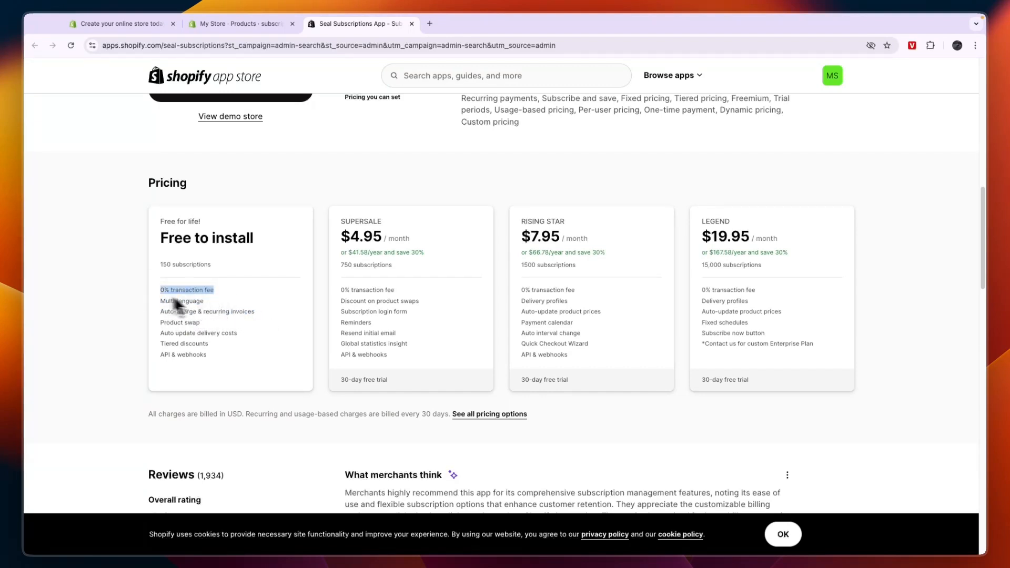
{"action": "left_click", "coordinate": [194, 312]}
Install the Seal Subscriptions app in the store and grant its requested data access
{"action": "scroll", "coordinate": [195, 314], "scroll_direction": "up", "scroll_amount": 6}
{"action": "left_click", "coordinate": [221, 341]}
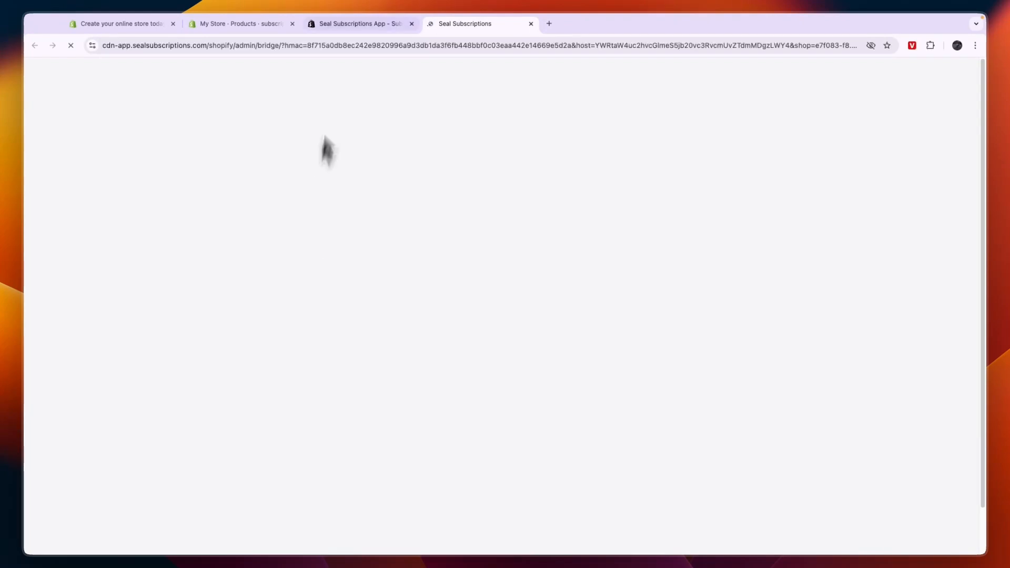
{"action": "left_click", "coordinate": [347, 24]}
{"action": "left_click", "coordinate": [454, 23]}
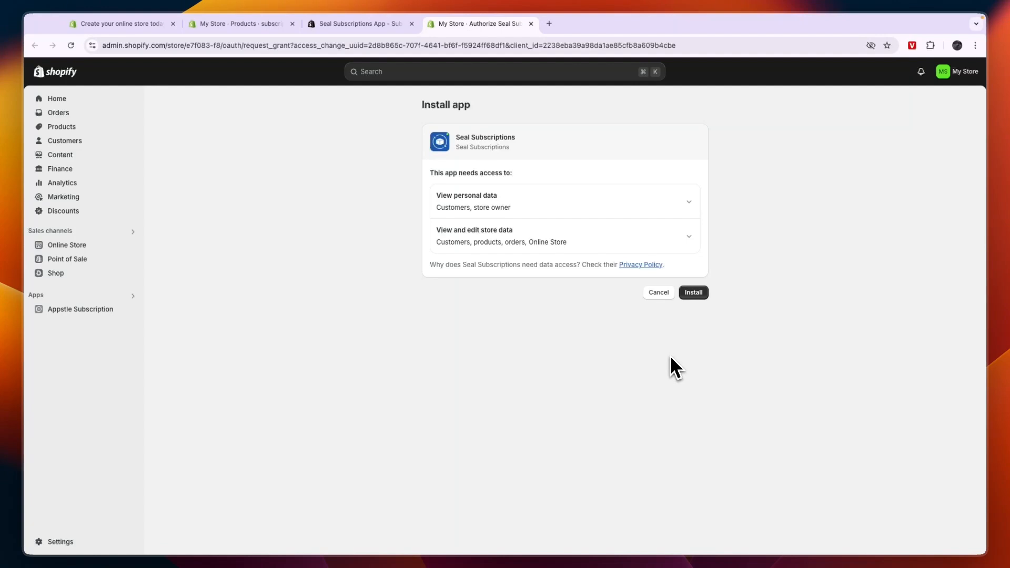
{"action": "left_click", "coordinate": [698, 293]}
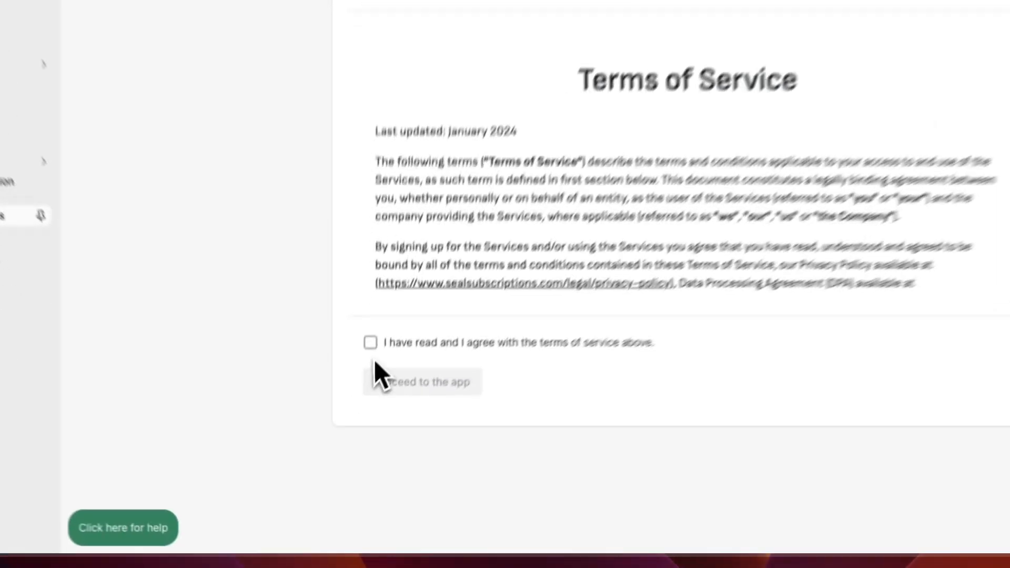
Agree to the Seal Subscriptions terms of service, proceed to the app, and choose the Free plan
{"action": "left_click", "coordinate": [371, 343]}
{"action": "left_click", "coordinate": [400, 388]}
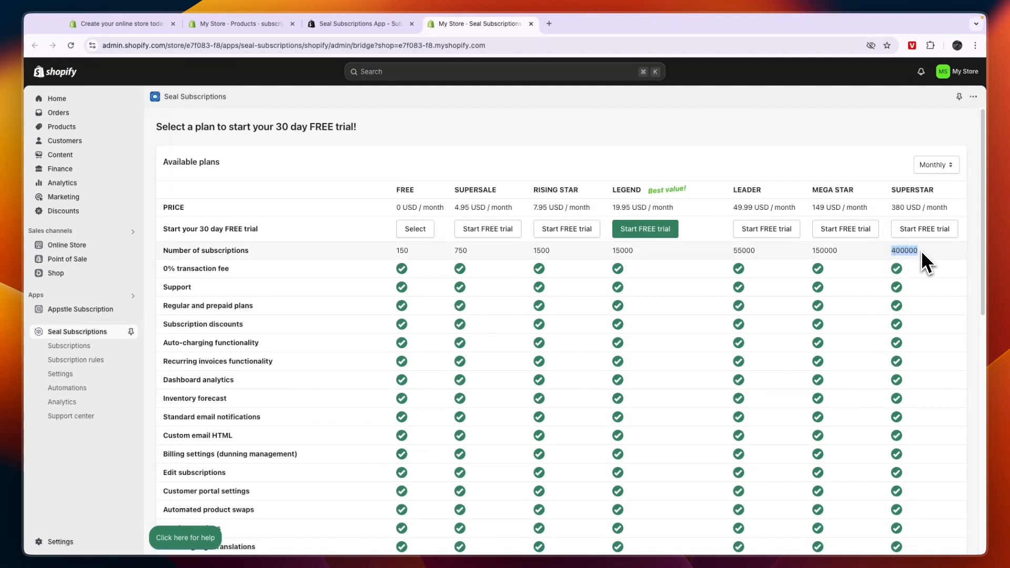
{"action": "left_click", "coordinate": [587, 304]}
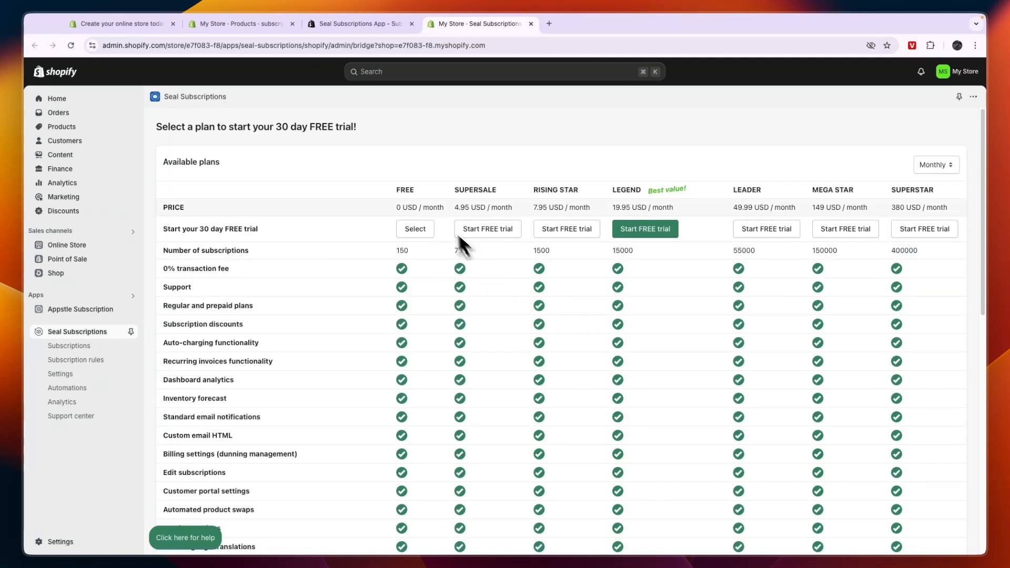
{"action": "left_click", "coordinate": [419, 229]}
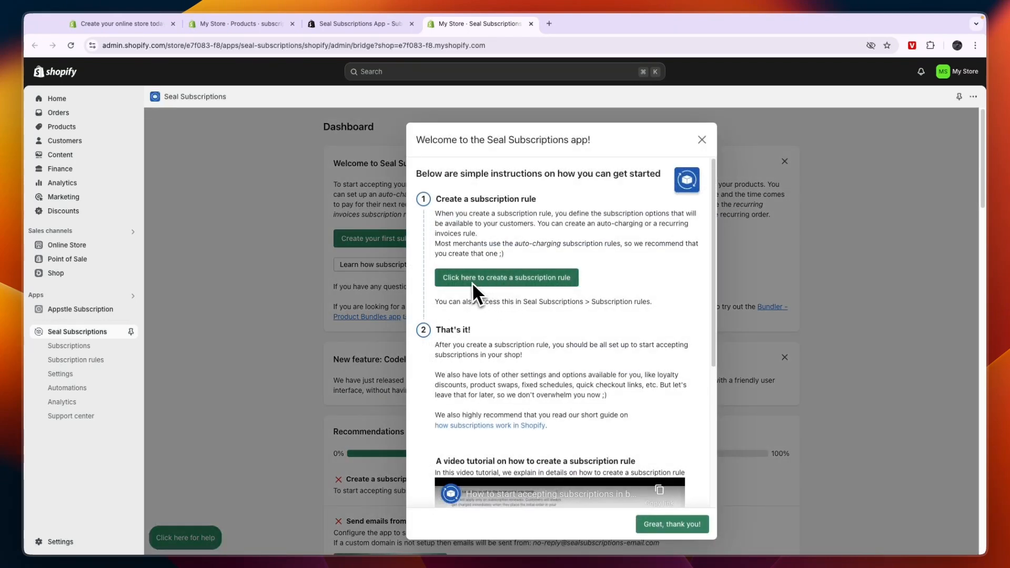
Start a new subscription rule of the auto-charging type in Seal Subscriptions
{"action": "left_click", "coordinate": [499, 278]}
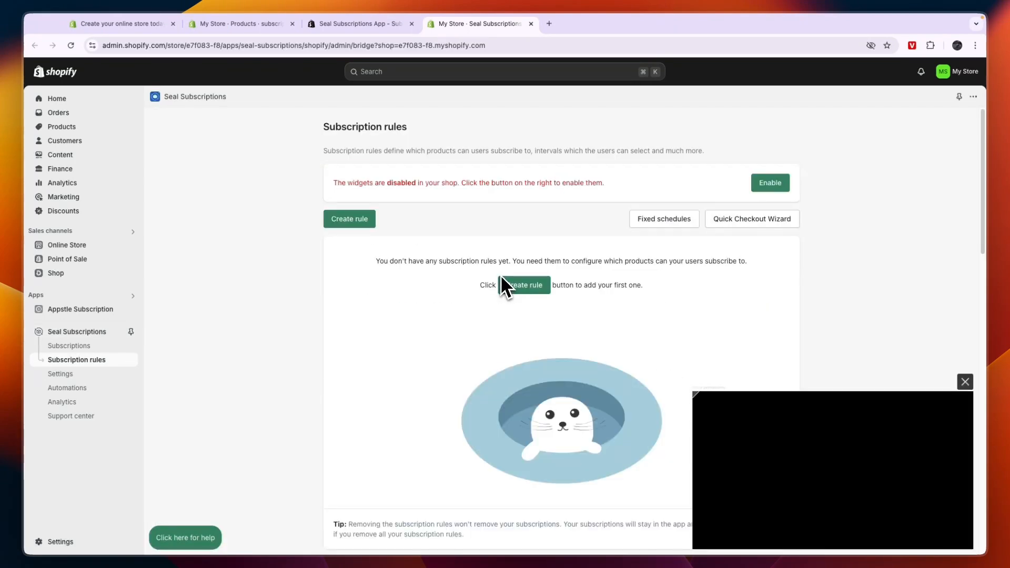
{"action": "left_click", "coordinate": [351, 219]}
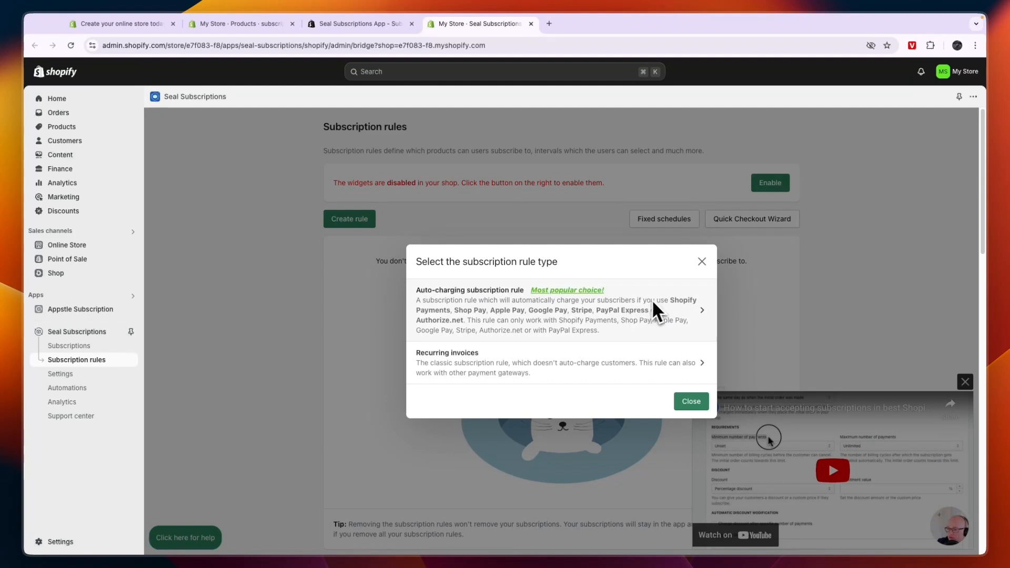
{"action": "left_click", "coordinate": [634, 320]}
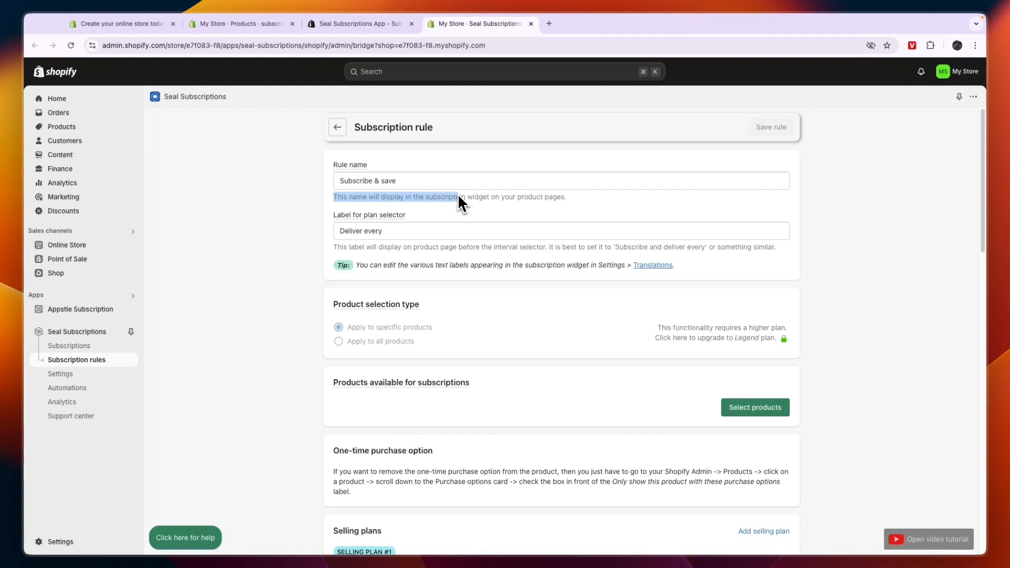
Examine the subscription rule's name and plan selector label fields and their explanatory texts
{"action": "left_click", "coordinate": [471, 186]}
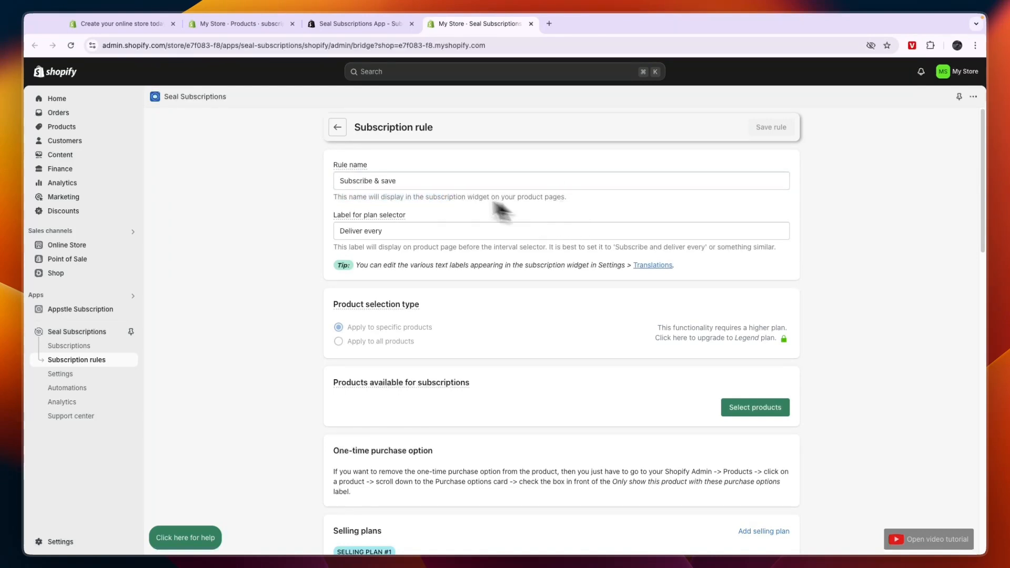
{"action": "left_click_drag", "start_coordinate": [405, 182], "coordinate": [323, 184]}
{"action": "left_click", "coordinate": [409, 206]}
{"action": "left_click_drag", "start_coordinate": [334, 217], "coordinate": [407, 216]}
{"action": "left_click", "coordinate": [414, 216]}
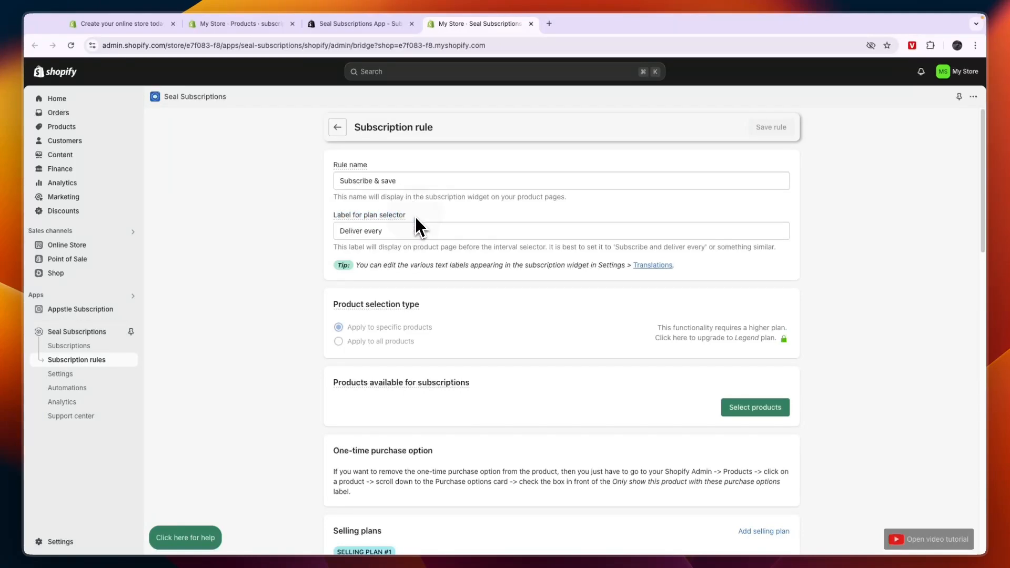
{"action": "left_click", "coordinate": [389, 233]}
{"action": "left_click", "coordinate": [365, 246]}
{"action": "left_click", "coordinate": [410, 236]}
{"action": "left_click", "coordinate": [446, 318]}
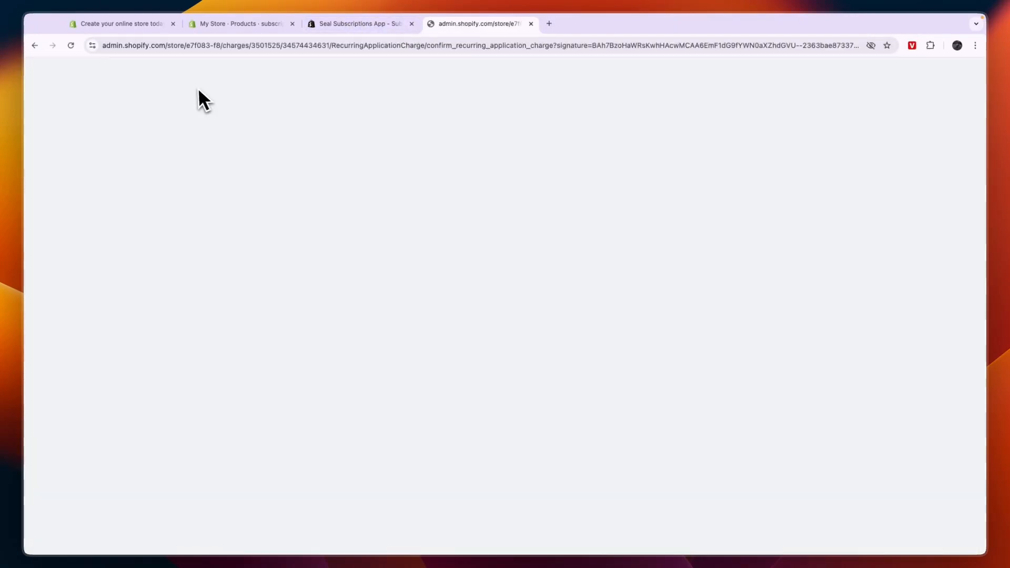
{"action": "left_click", "coordinate": [35, 45]}
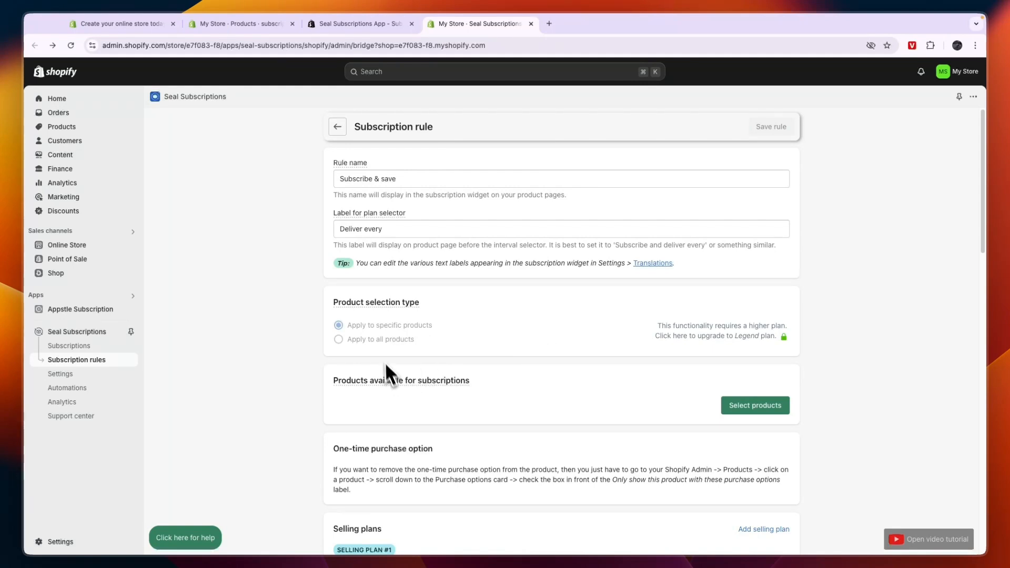
Add the "subscription box" product to the products available for subscriptions
{"action": "scroll", "coordinate": [465, 368], "scroll_direction": "down", "scroll_amount": 1}
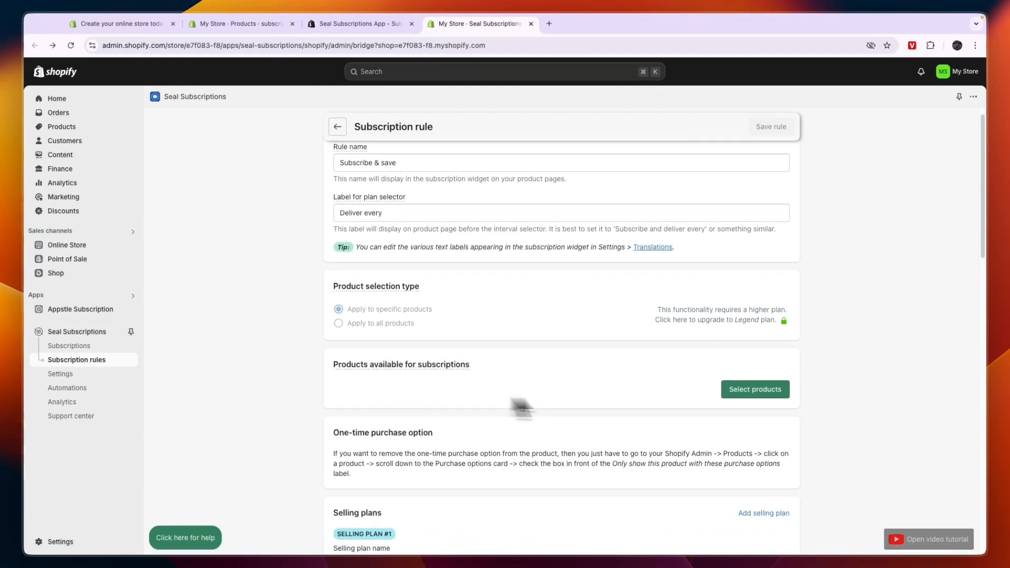
{"action": "left_click", "coordinate": [748, 389]}
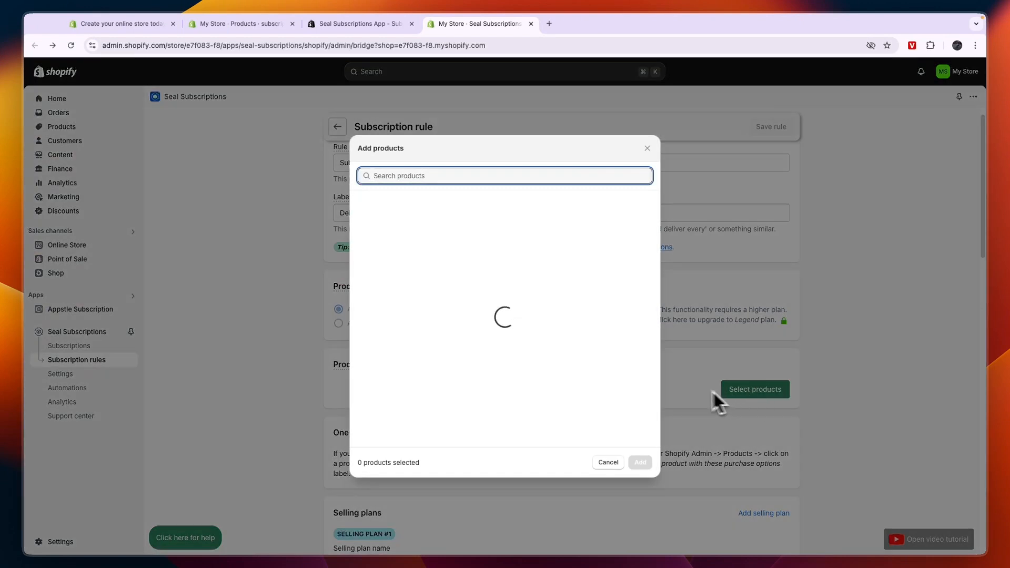
{"action": "left_click", "coordinate": [453, 241]}
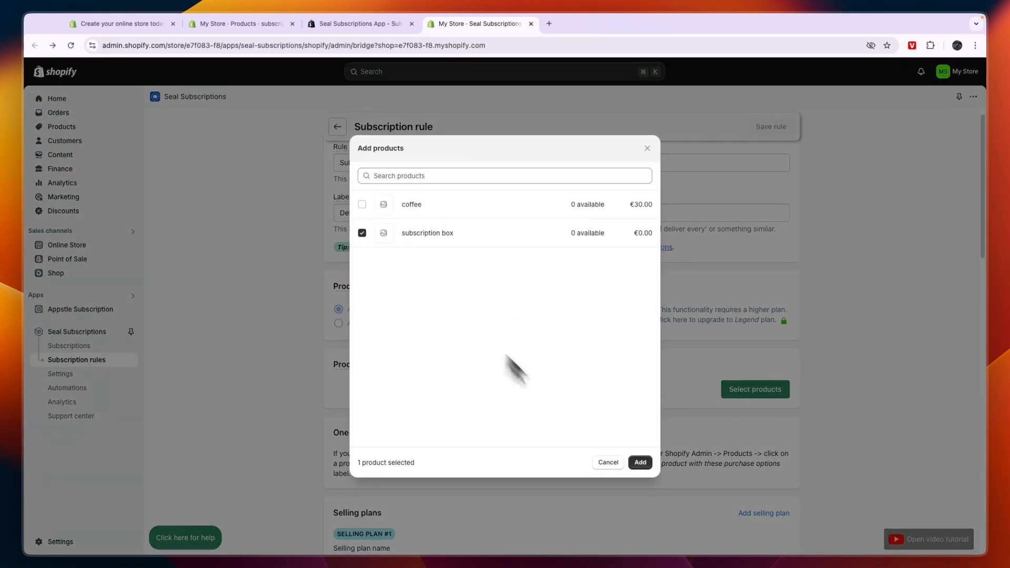
{"action": "left_click", "coordinate": [647, 465]}
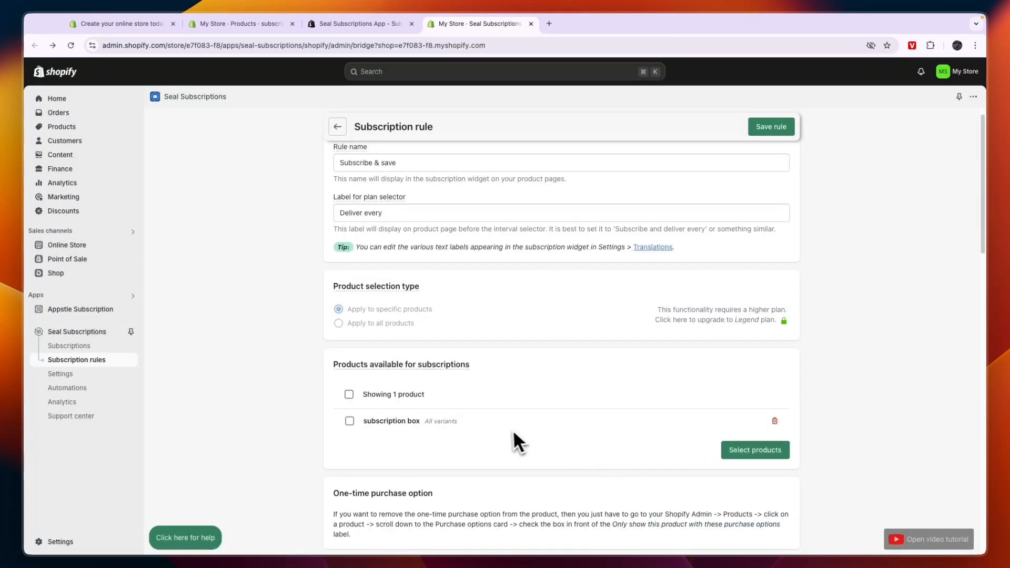
Rename selling plan #1 as "Monthly subscription"
{"action": "scroll", "coordinate": [513, 429], "scroll_direction": "down", "scroll_amount": 5}
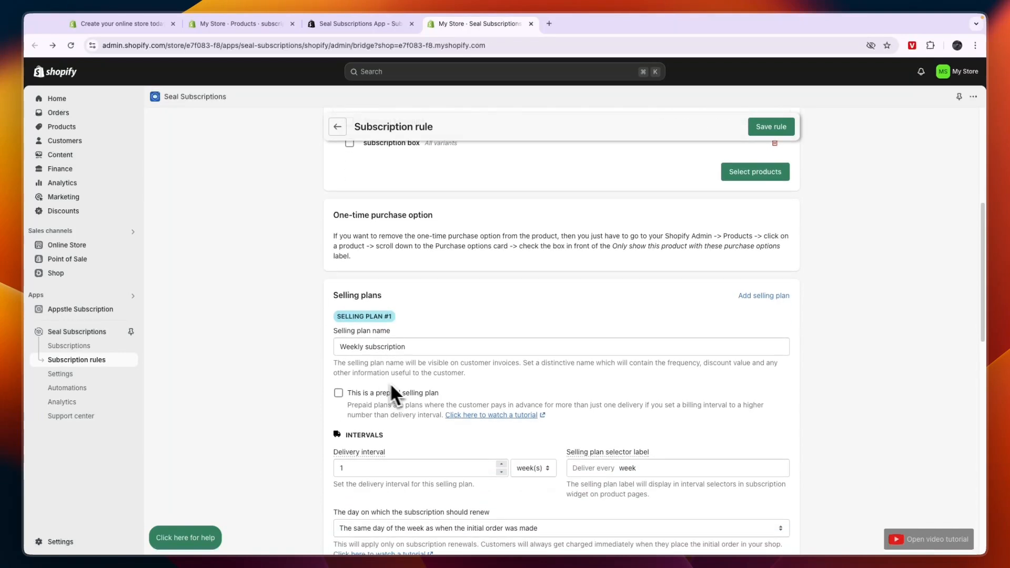
{"action": "left_click_drag", "start_coordinate": [359, 282], "coordinate": [408, 320]}
{"action": "left_click", "coordinate": [409, 288]}
{"action": "left_click", "coordinate": [407, 321]}
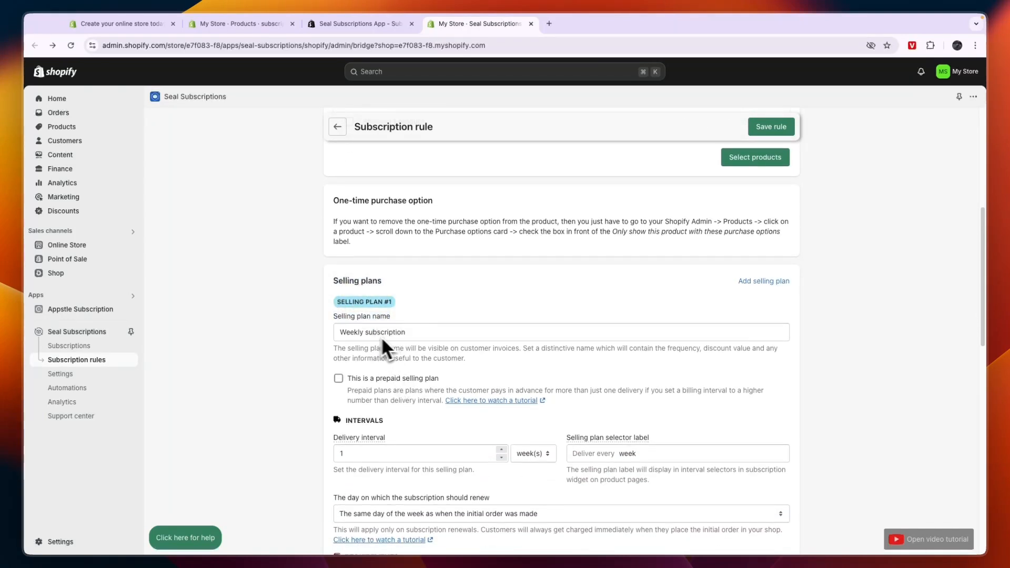
{"action": "double_click", "coordinate": [350, 334]}
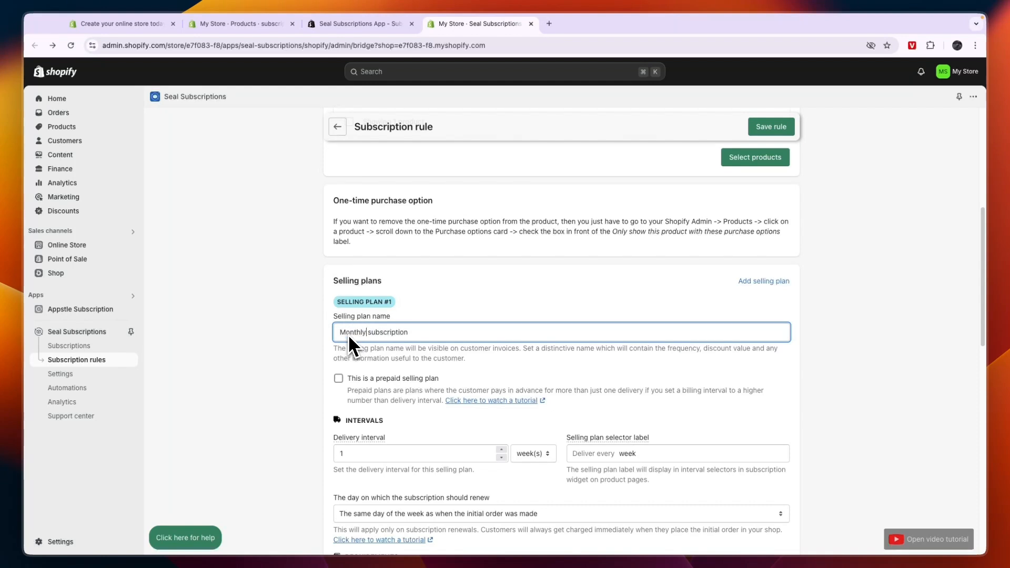
{"action": "type", "text": "Monthly"}
Set the monthly plan's delivery interval unit to month(s) and check its selling plan selector label
{"action": "scroll", "coordinate": [363, 339], "scroll_direction": "down", "scroll_amount": 2}
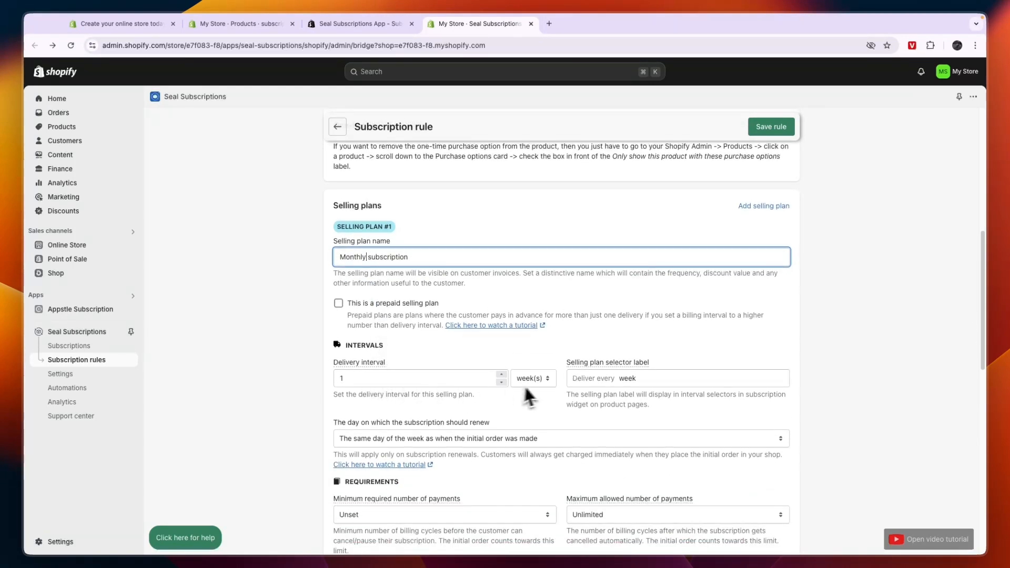
{"action": "left_click", "coordinate": [540, 382]}
{"action": "left_click", "coordinate": [532, 390]}
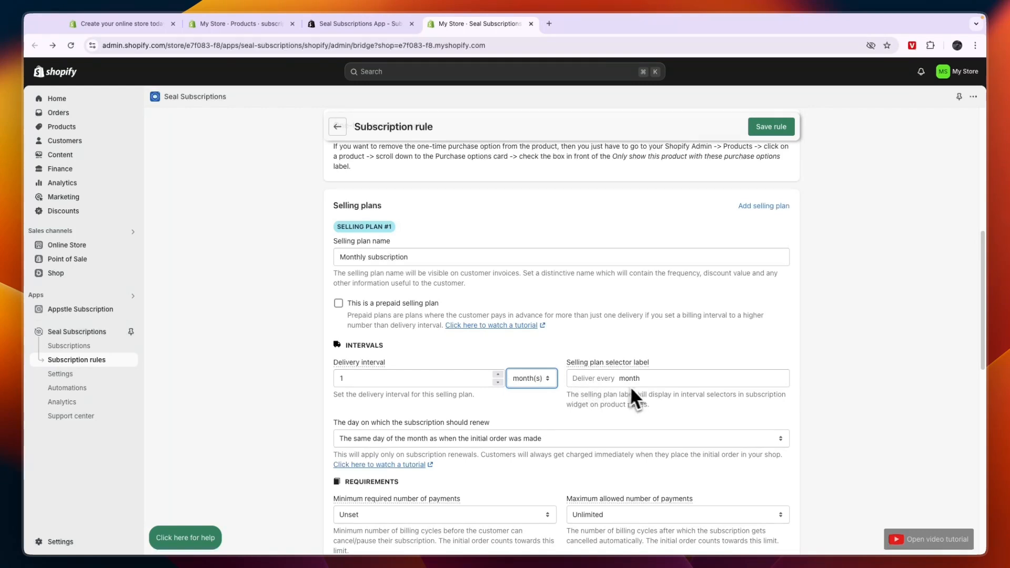
{"action": "left_click", "coordinate": [656, 413]}
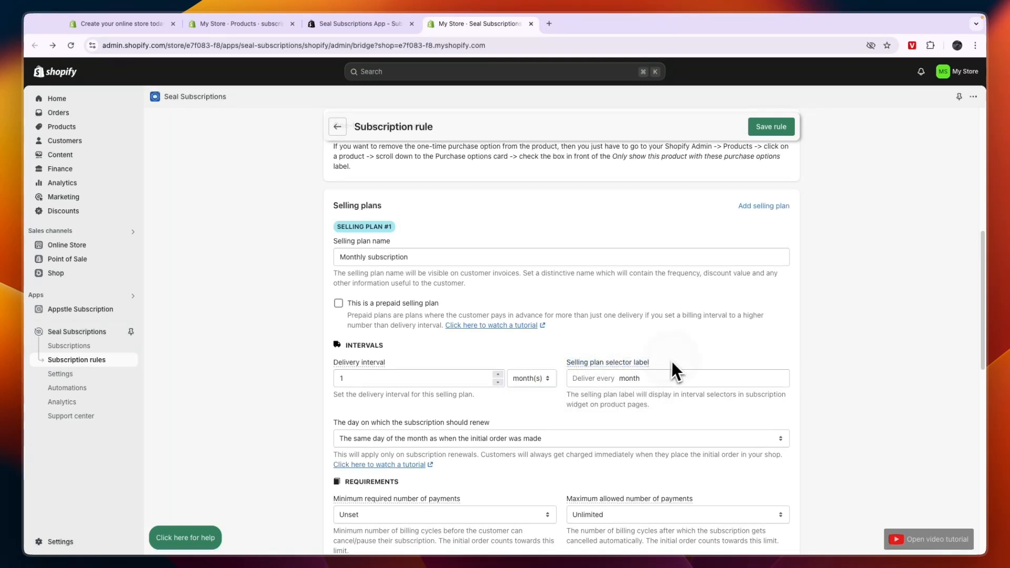
{"action": "left_click", "coordinate": [618, 381]}
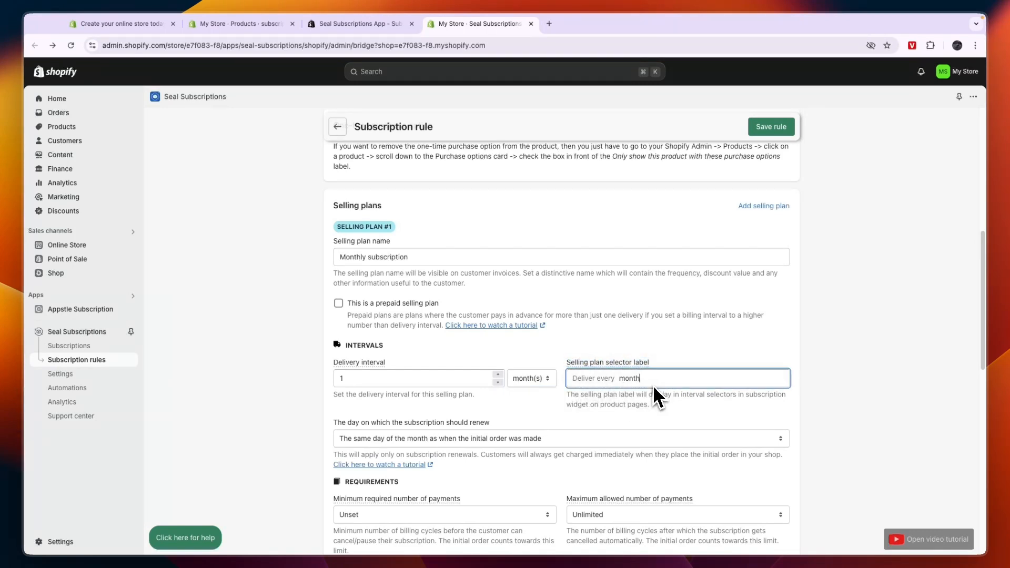
Choose the same day of the month as when the initial order was made as the subscription renewal day
{"action": "scroll", "coordinate": [473, 426], "scroll_direction": "down", "scroll_amount": 1}
{"action": "left_click", "coordinate": [390, 413]}
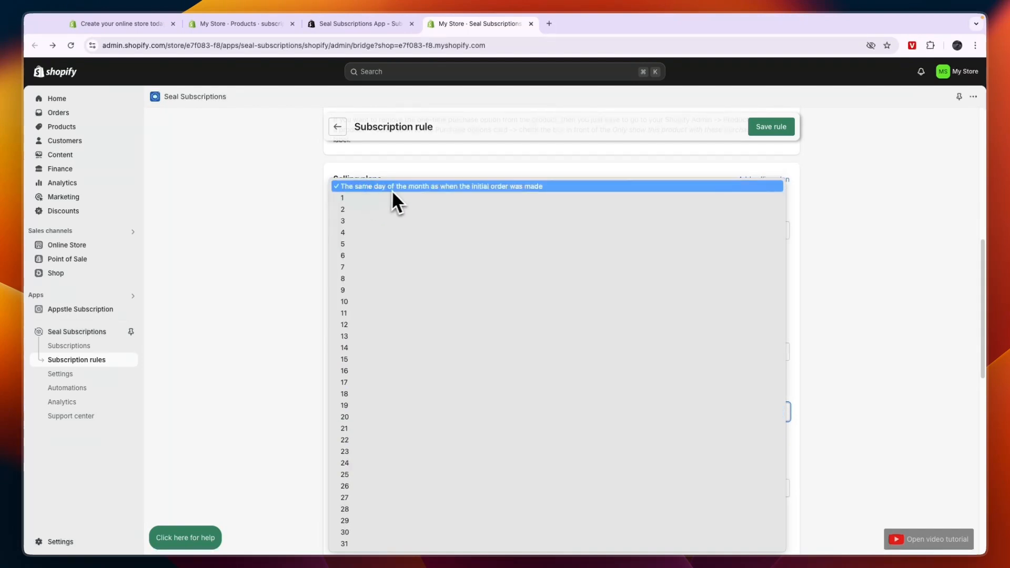
{"action": "left_click", "coordinate": [391, 191]}
Give the monthly selling plan a percentage discount of 15%
{"action": "scroll", "coordinate": [346, 415], "scroll_direction": "down", "scroll_amount": 2}
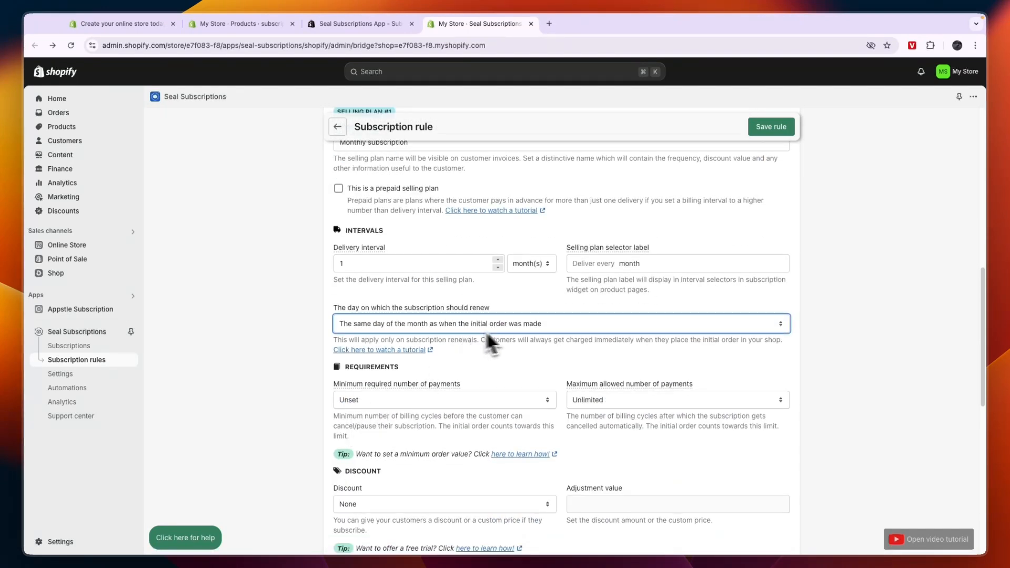
{"action": "scroll", "coordinate": [431, 394], "scroll_direction": "down", "scroll_amount": 1}
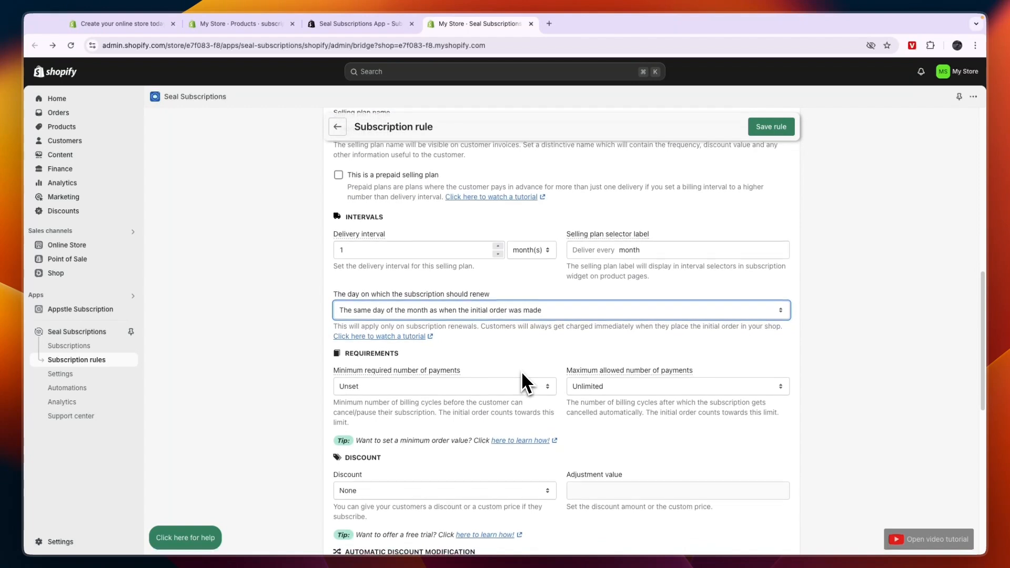
{"action": "scroll", "coordinate": [460, 362], "scroll_direction": "down", "scroll_amount": 1}
{"action": "left_click", "coordinate": [374, 432]}
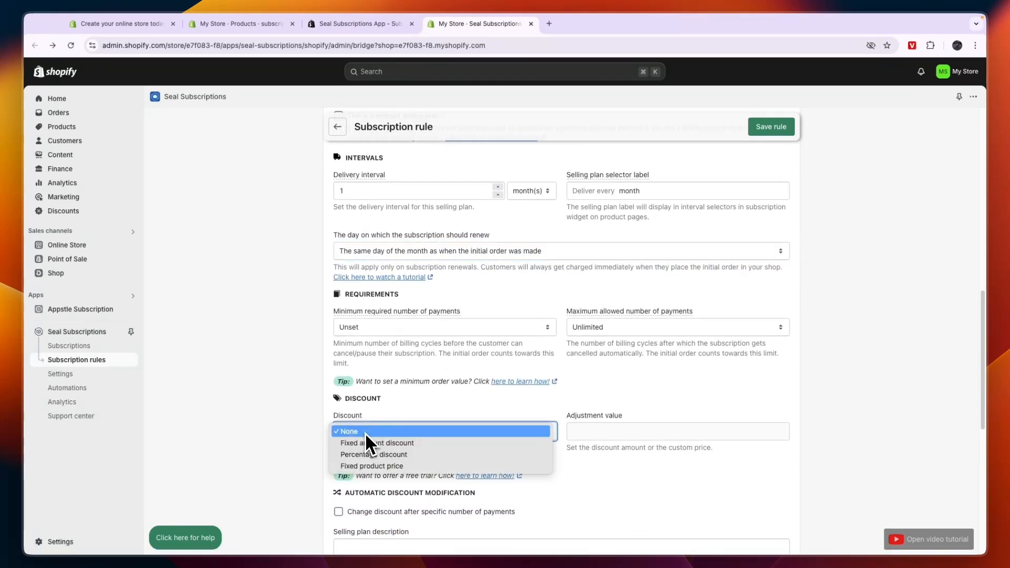
{"action": "left_click", "coordinate": [388, 456]}
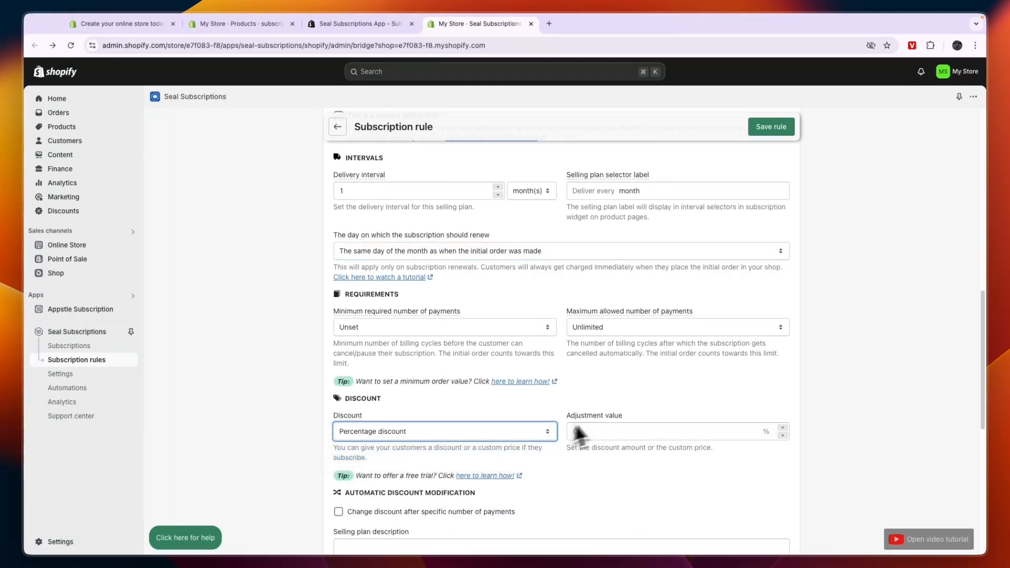
{"action": "left_click", "coordinate": [600, 436]}
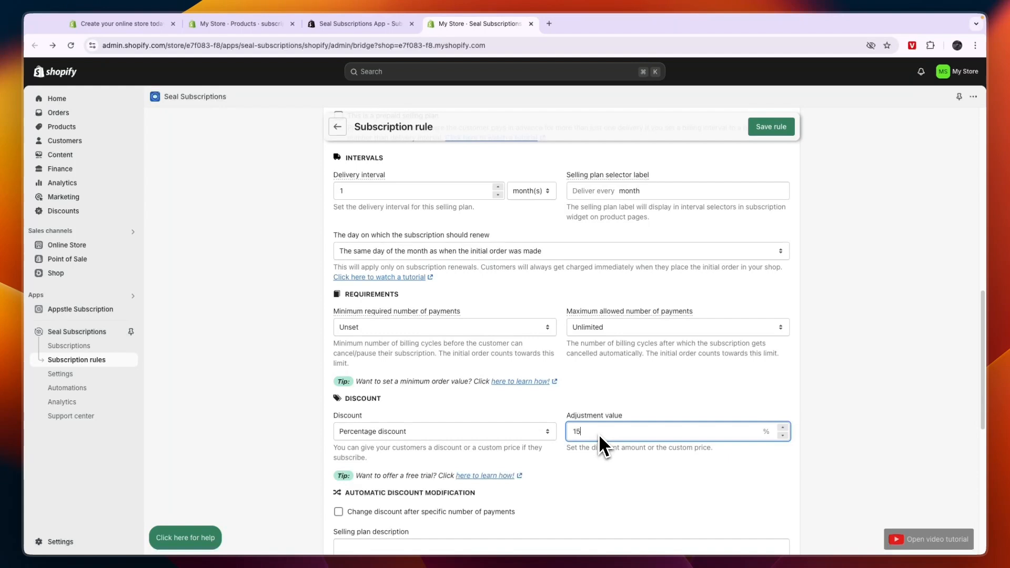
{"action": "left_click", "coordinate": [636, 508]}
Enable the discount change after a specific number of payments to view its settings, and disable it again
{"action": "scroll", "coordinate": [552, 463], "scroll_direction": "down", "scroll_amount": 3}
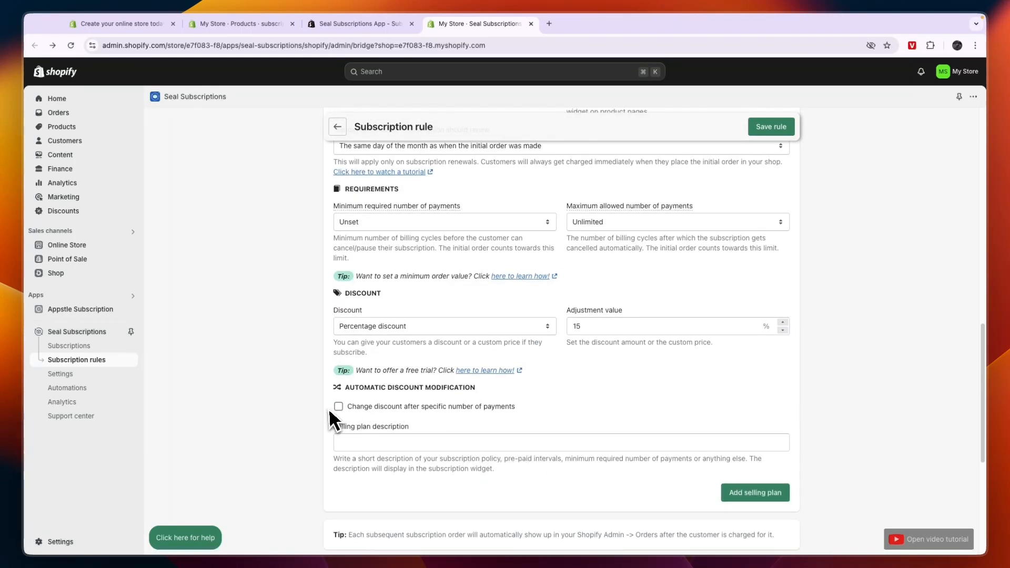
{"action": "left_click", "coordinate": [364, 408]}
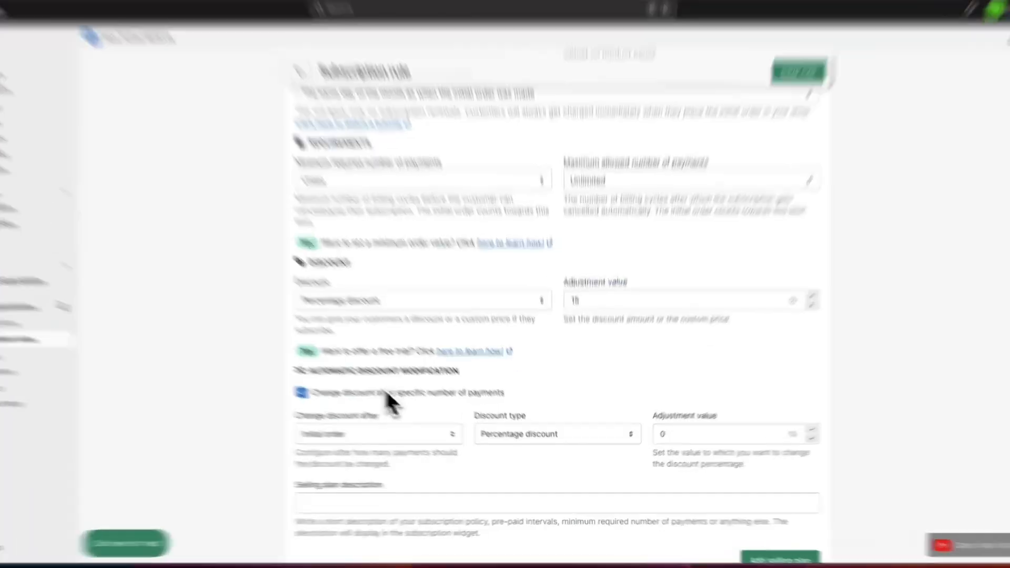
{"action": "left_click", "coordinate": [399, 408]}
{"action": "scroll", "coordinate": [480, 387], "scroll_direction": "down", "scroll_amount": 1}
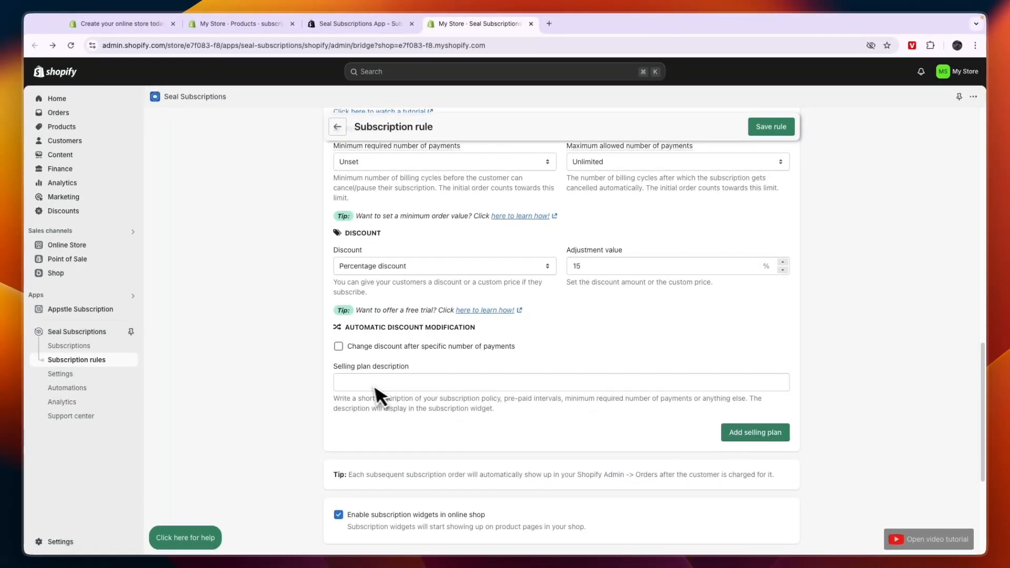
Add a second selling plan with its default settings and save the subscription rule
{"action": "left_click", "coordinate": [732, 431]}
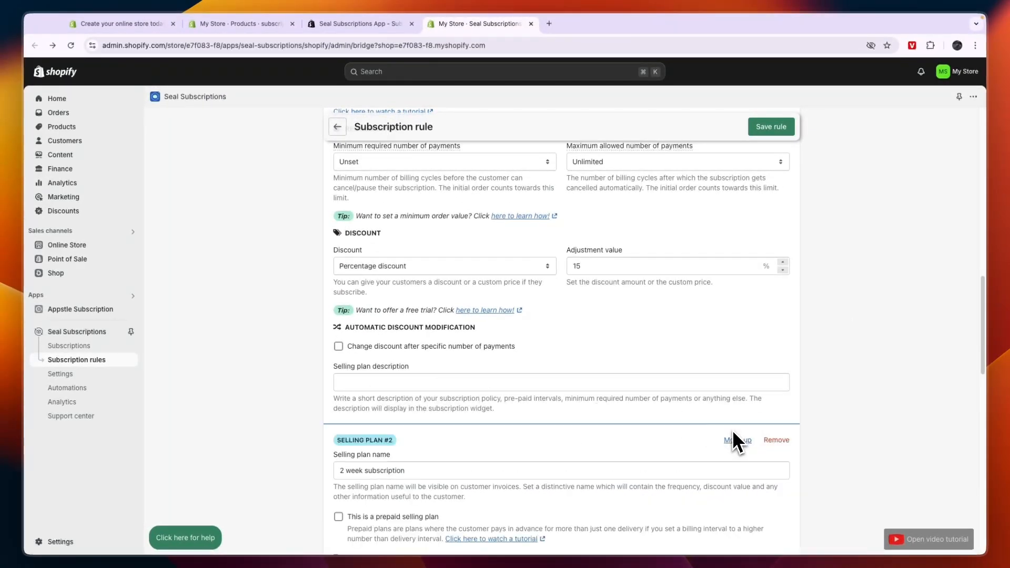
{"action": "scroll", "coordinate": [472, 445], "scroll_direction": "up", "scroll_amount": 10}
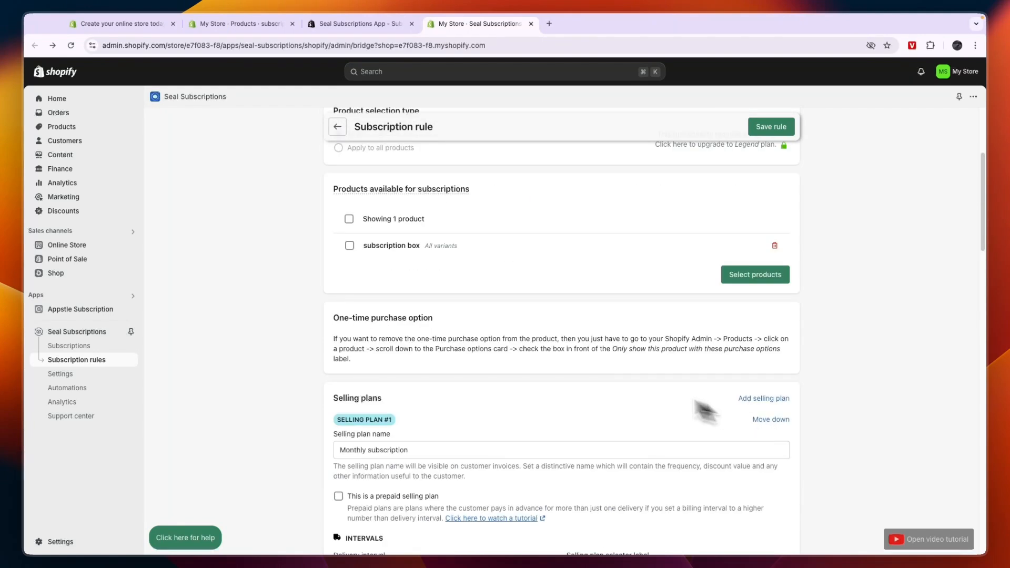
{"action": "left_click", "coordinate": [783, 129]}
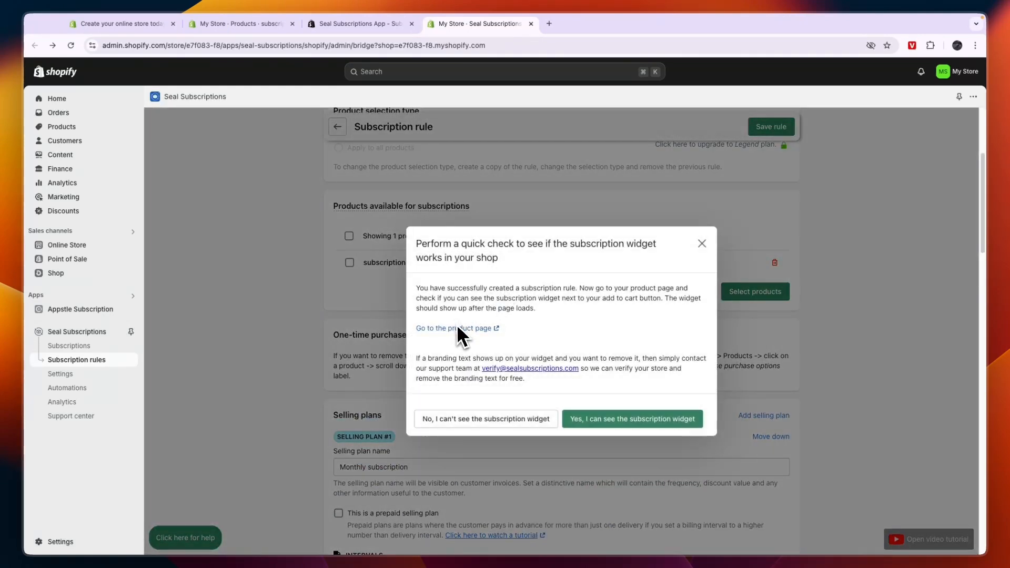
Open the product page from the widget check dialog to inspect the subscription widget
{"action": "left_click", "coordinate": [457, 327]}
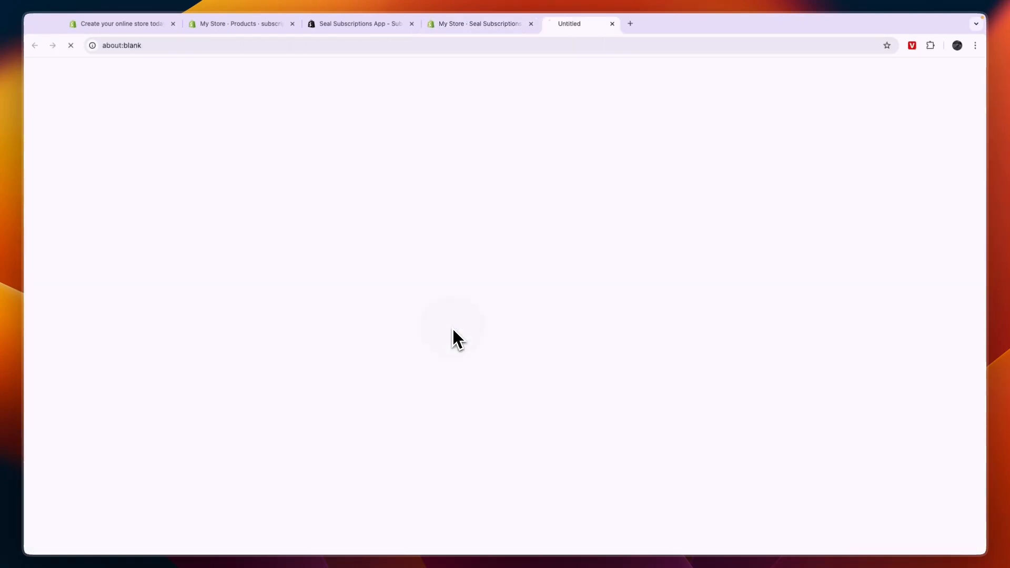